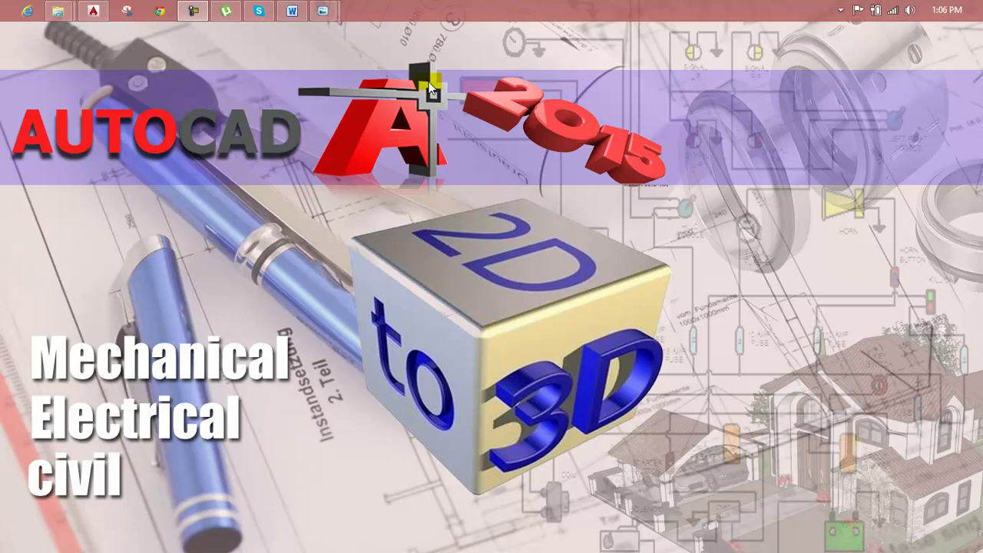
Step: Show the Lesson 121 notes in Word, then the Lesson 121 dimensioned 2D drawing image
{"action": "left_click", "coordinate": [291, 11]}
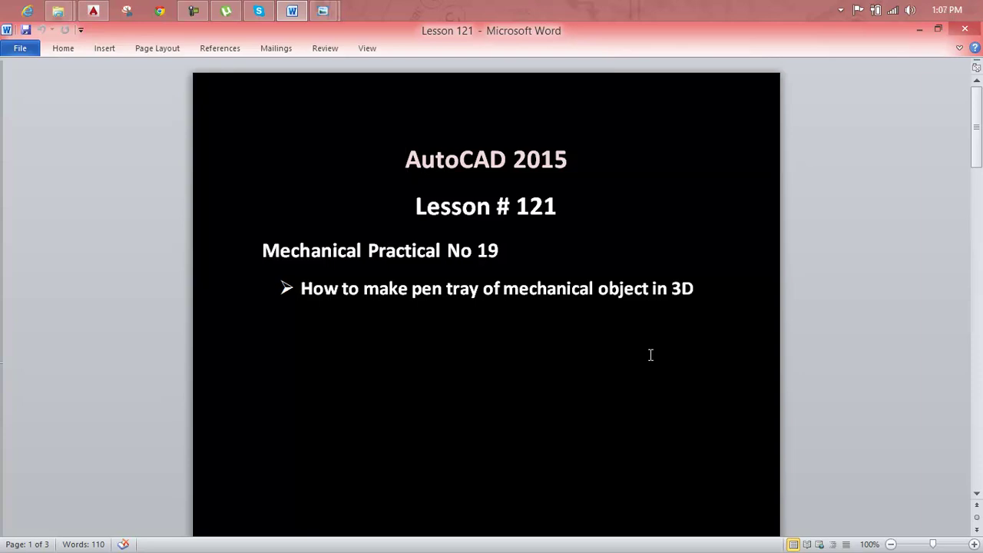
{"action": "mouse_move", "coordinate": [322, 11]}
{"action": "left_click", "coordinate": [382, 75]}
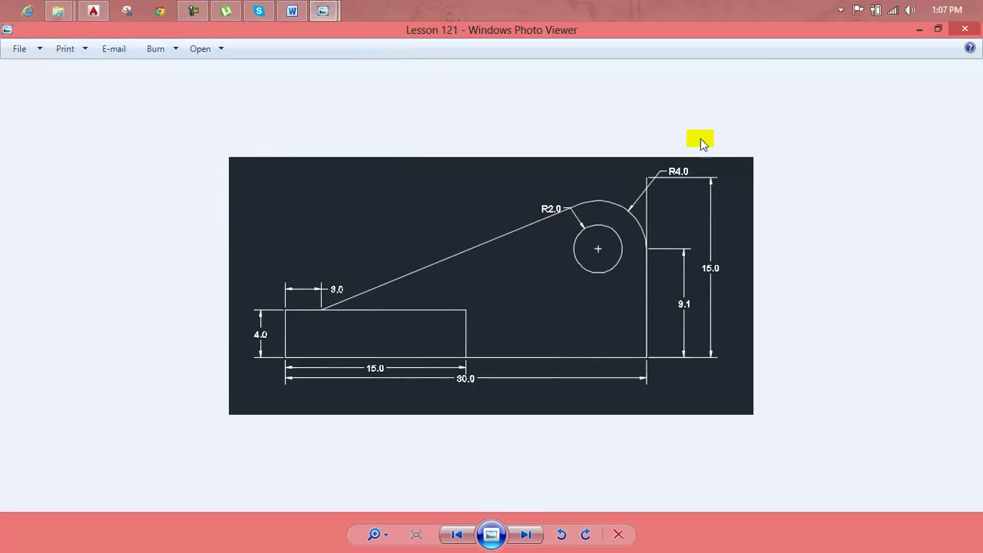
Step: Zoom the Lesson 121 drawing and compare it with the Lesson 121 3d model image
{"action": "scroll", "coordinate": [537, 326], "scroll_direction": "up", "scroll_amount": 2}
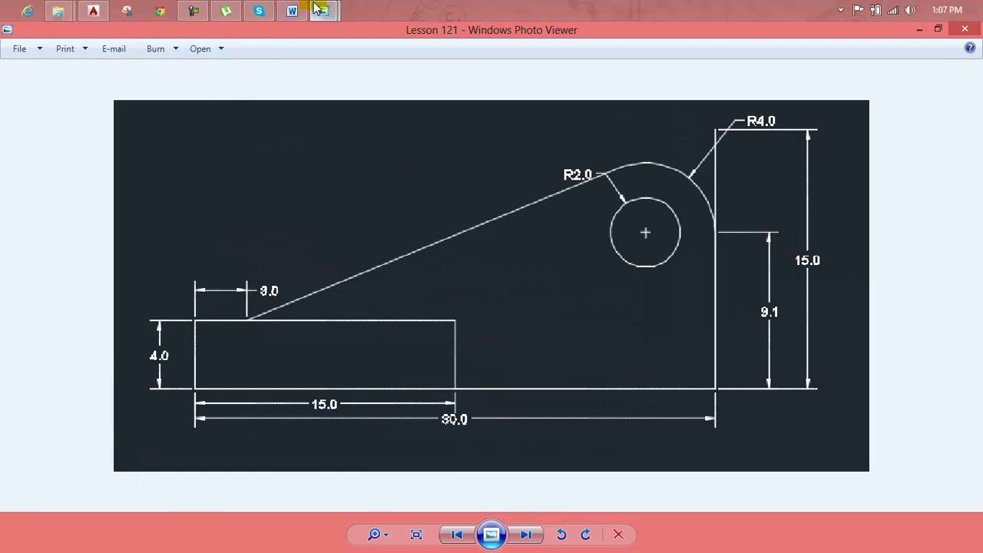
{"action": "left_click", "coordinate": [255, 73]}
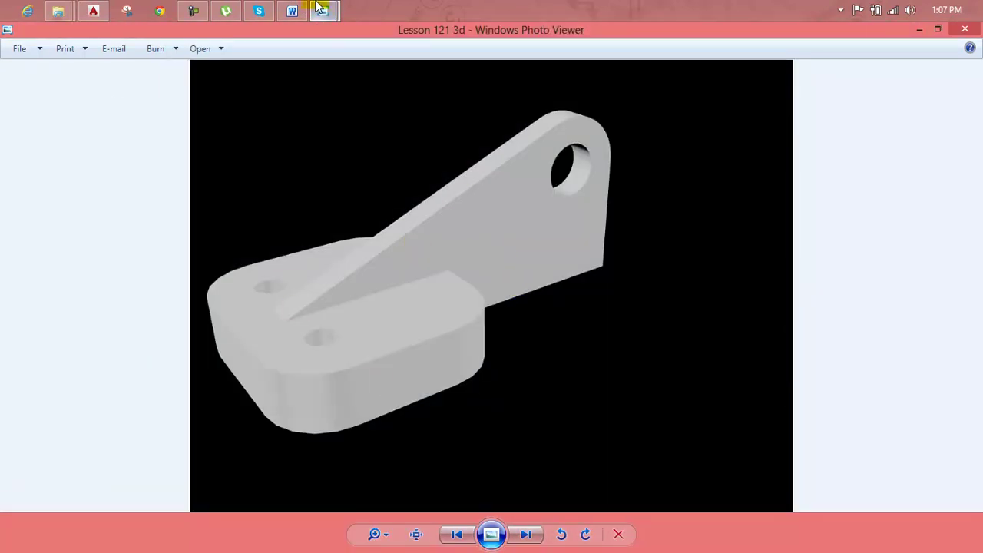
{"action": "mouse_move", "coordinate": [322, 10]}
{"action": "left_click", "coordinate": [373, 76]}
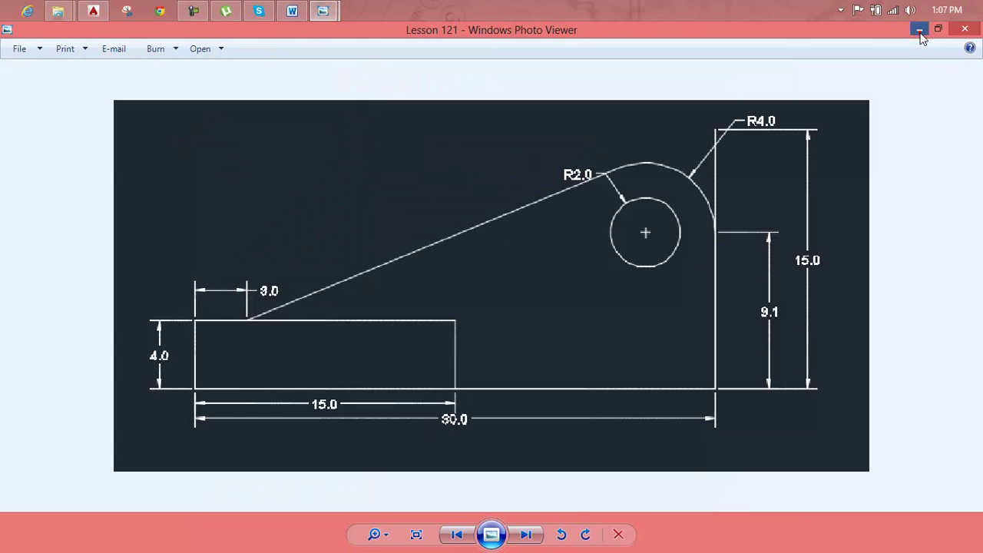
Step: Minimize both Photo Viewer windows and Word to reveal the desktop
{"action": "left_click", "coordinate": [919, 31]}
{"action": "left_click", "coordinate": [919, 31]}
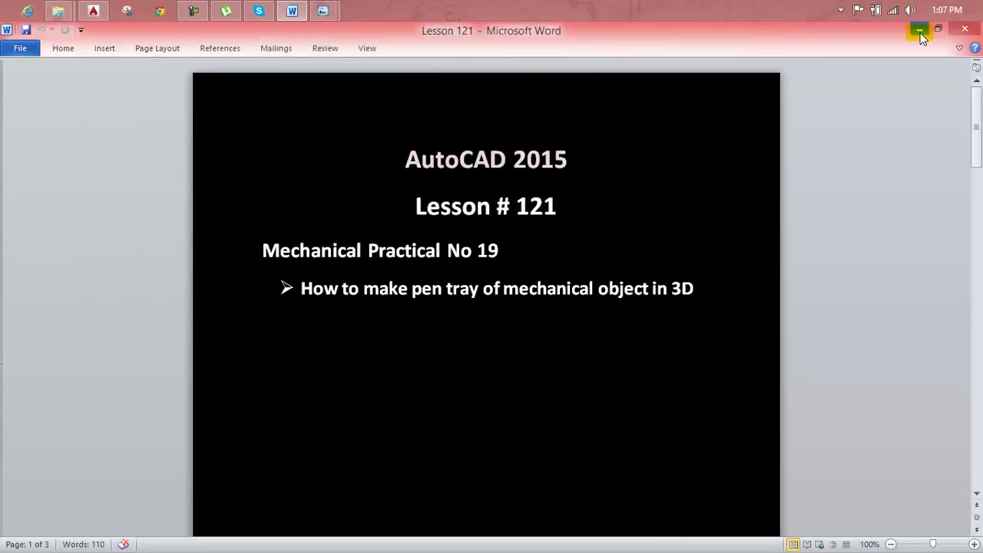
{"action": "left_click", "coordinate": [919, 31]}
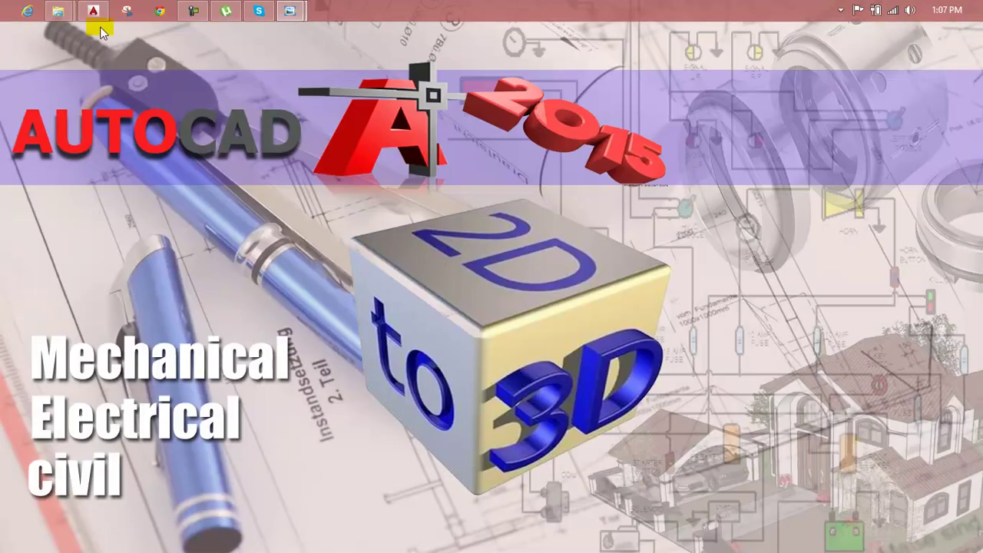
Step: Switch Drawing2's viewport to the Front view and bring back the Lesson 121 drawing
{"action": "left_click", "coordinate": [93, 10]}
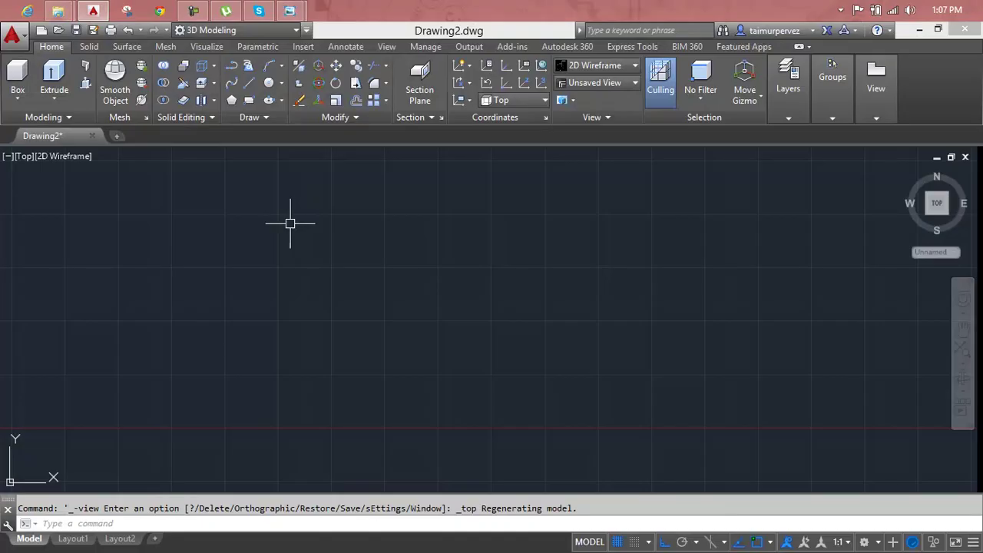
{"action": "mouse_move", "coordinate": [290, 10]}
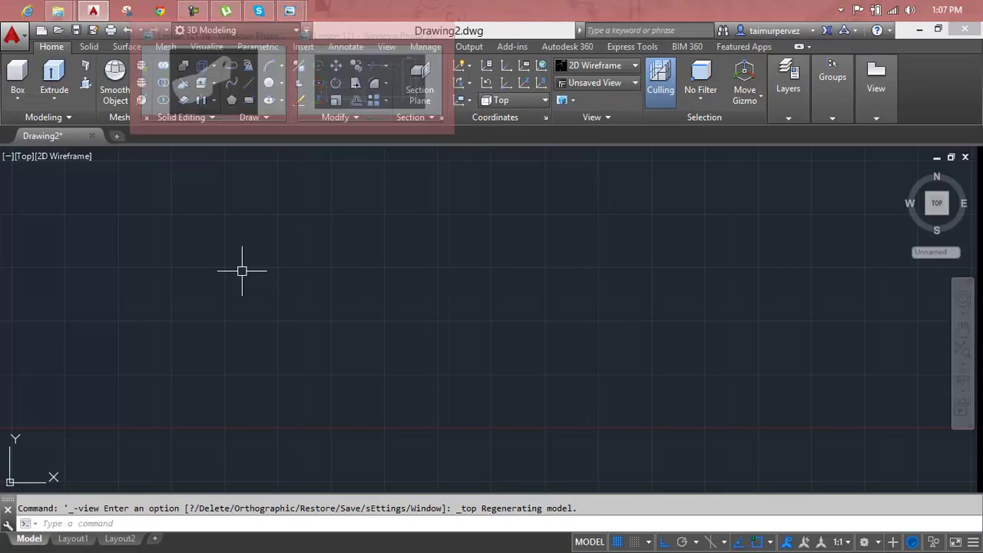
{"action": "left_click", "coordinate": [19, 159]}
{"action": "left_click", "coordinate": [71, 256]}
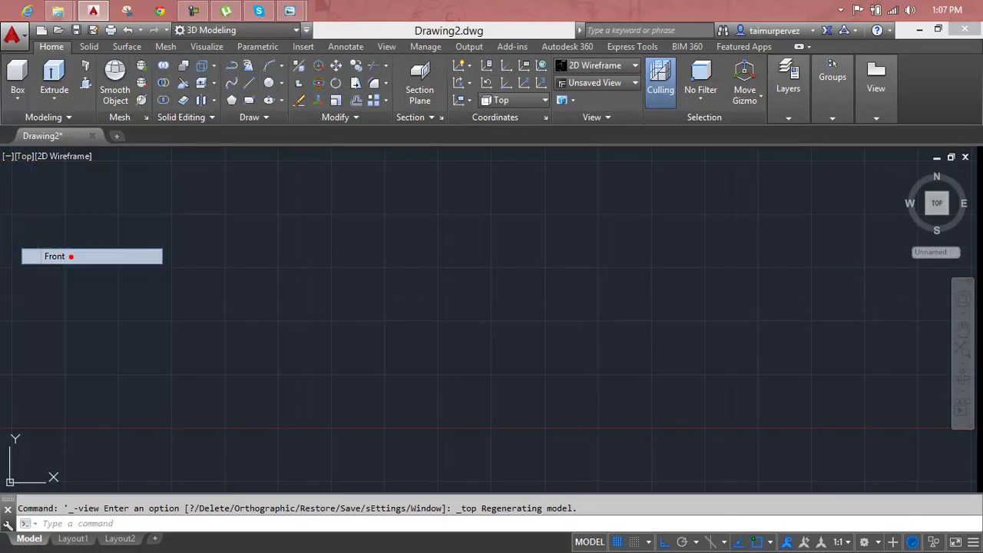
{"action": "key", "text": "Escape"}
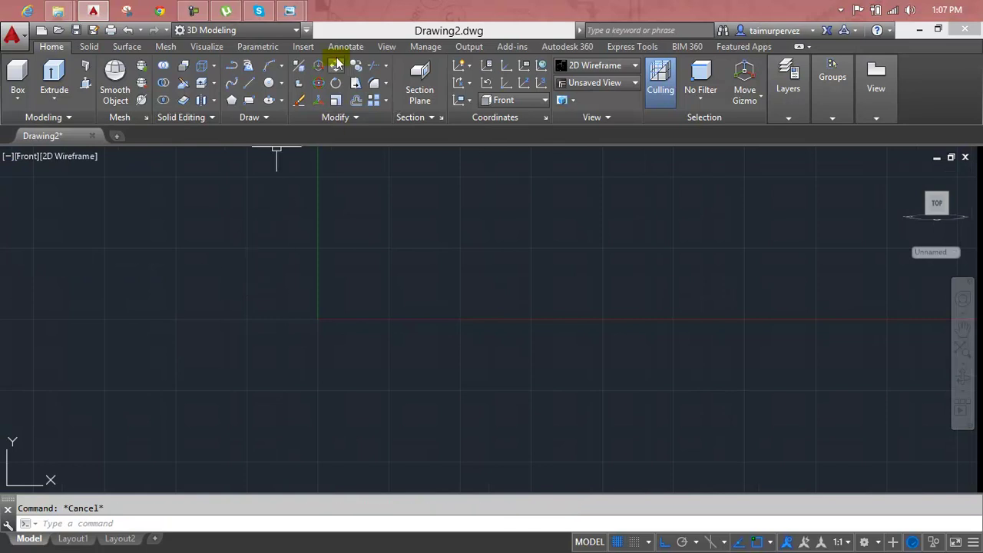
{"action": "left_click", "coordinate": [358, 77]}
{"action": "mouse_move", "coordinate": [290, 10]}
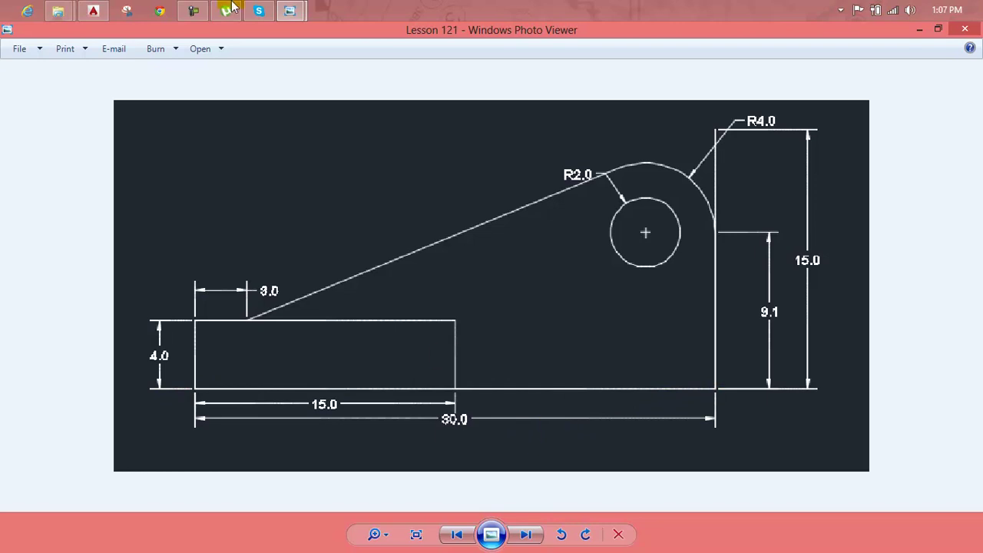
Step: Draw a 30-unit horizontal line in Drawing2's Front view and centre it on screen
{"action": "left_click", "coordinate": [96, 11]}
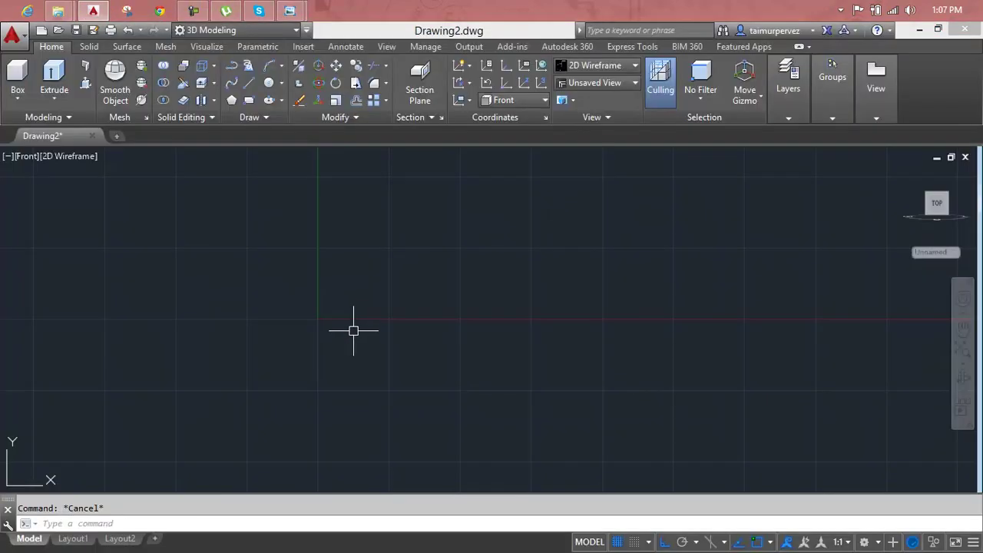
{"action": "type", "text": "l"}
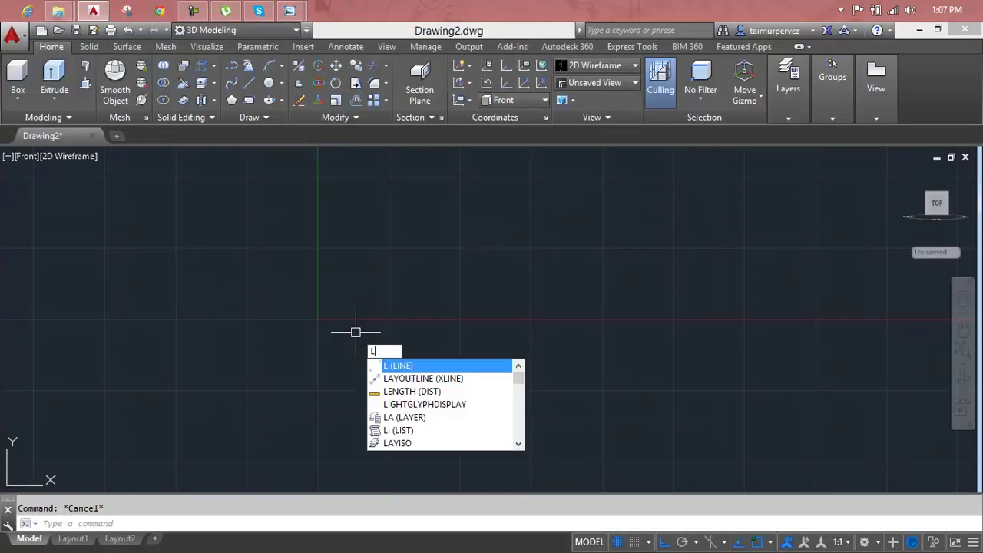
{"action": "key", "text": "Return"}
{"action": "left_click", "coordinate": [224, 347]}
{"action": "type", "text": "30"}
{"action": "key", "text": "Return"}
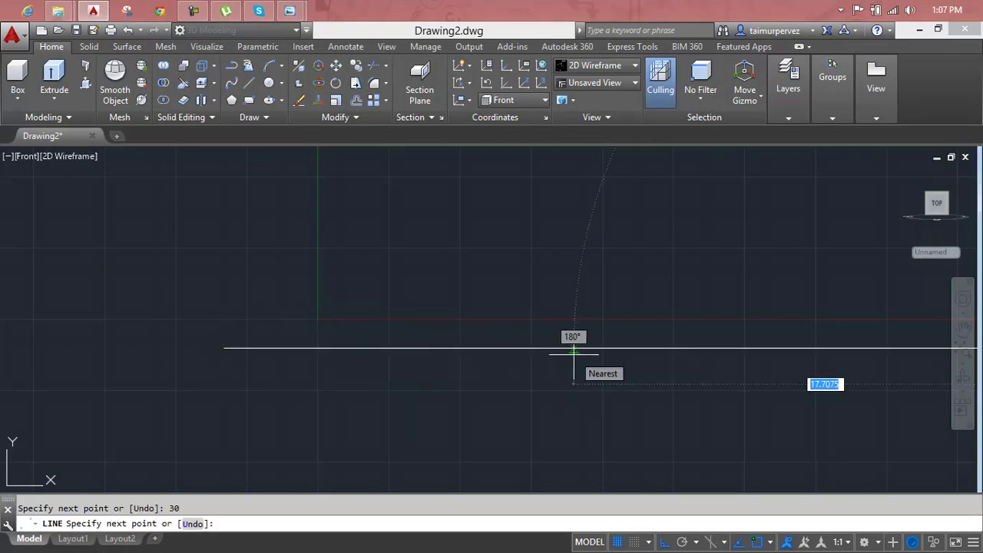
{"action": "key", "text": "Escape"}
{"action": "scroll", "coordinate": [575, 351], "scroll_direction": "down", "scroll_amount": 2}
{"action": "middle_click_drag", "start_coordinate": [574, 351], "coordinate": [432, 344]}
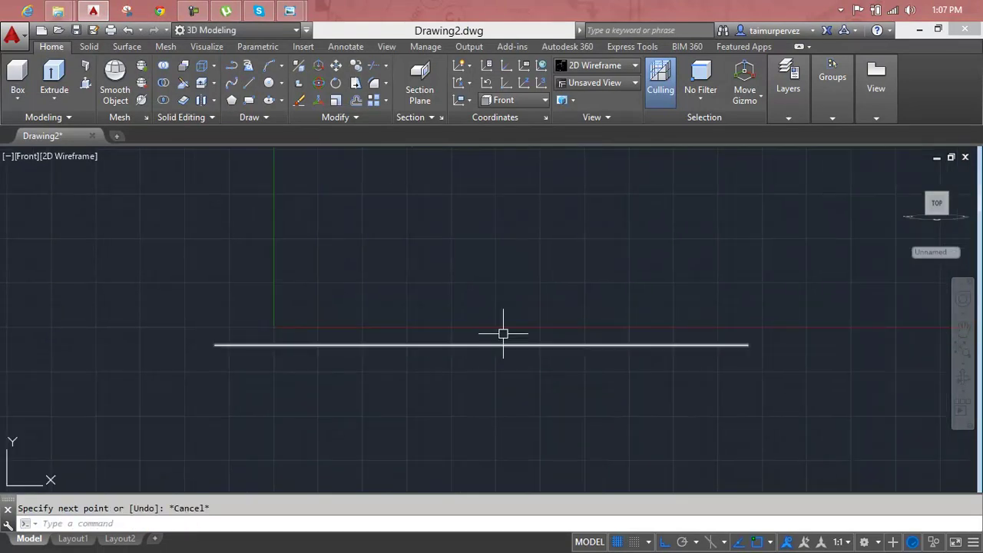
{"action": "key", "text": "Escape"}
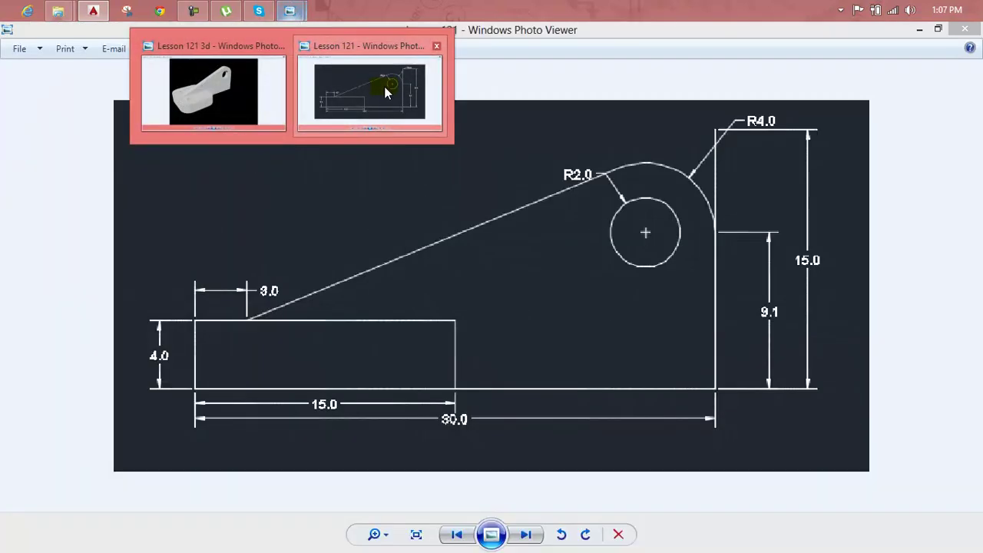
Step: Draw a 15-unit vertical line rising from the base line's right end
{"action": "left_click", "coordinate": [341, 78]}
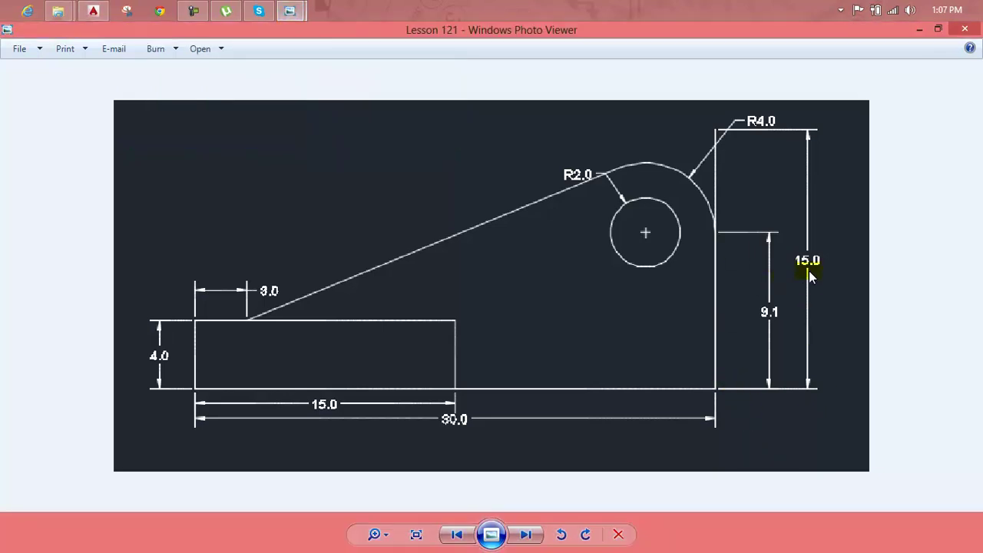
{"action": "left_click", "coordinate": [290, 10]}
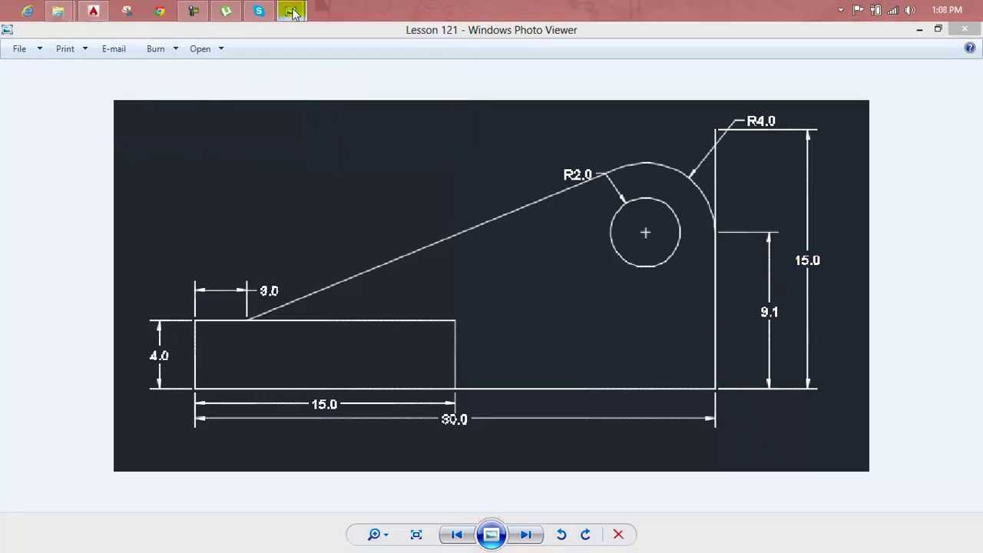
{"action": "left_click", "coordinate": [93, 10]}
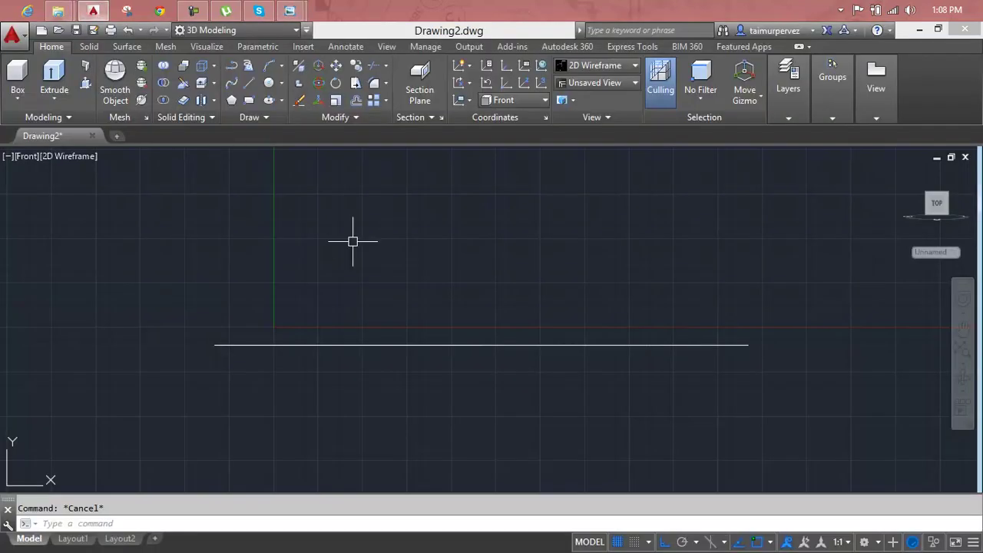
{"action": "type", "text": "l"}
{"action": "key", "text": "Return"}
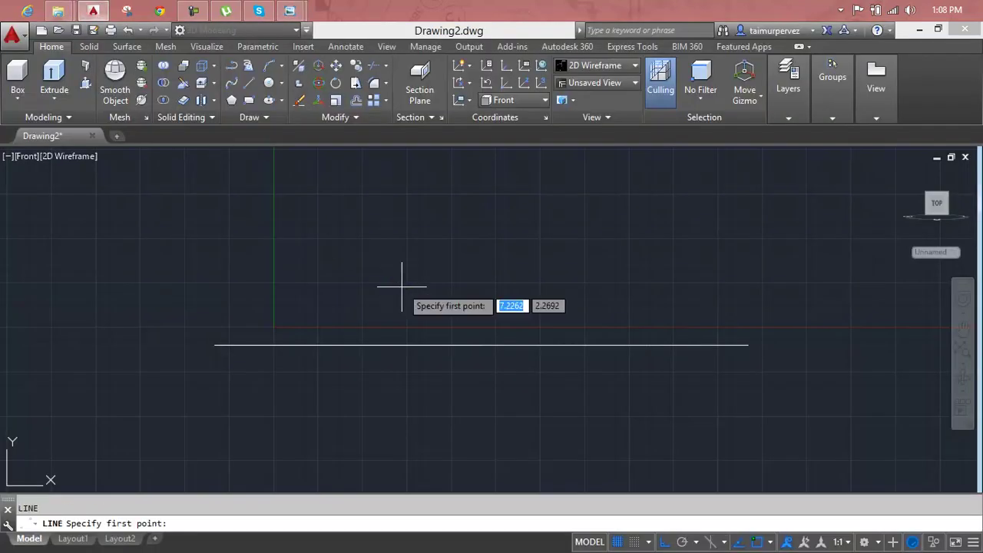
{"action": "left_click", "coordinate": [743, 345]}
{"action": "scroll", "coordinate": [714, 304], "scroll_direction": "down", "scroll_amount": 3}
{"action": "middle_click_drag", "start_coordinate": [729, 298], "coordinate": [576, 393]}
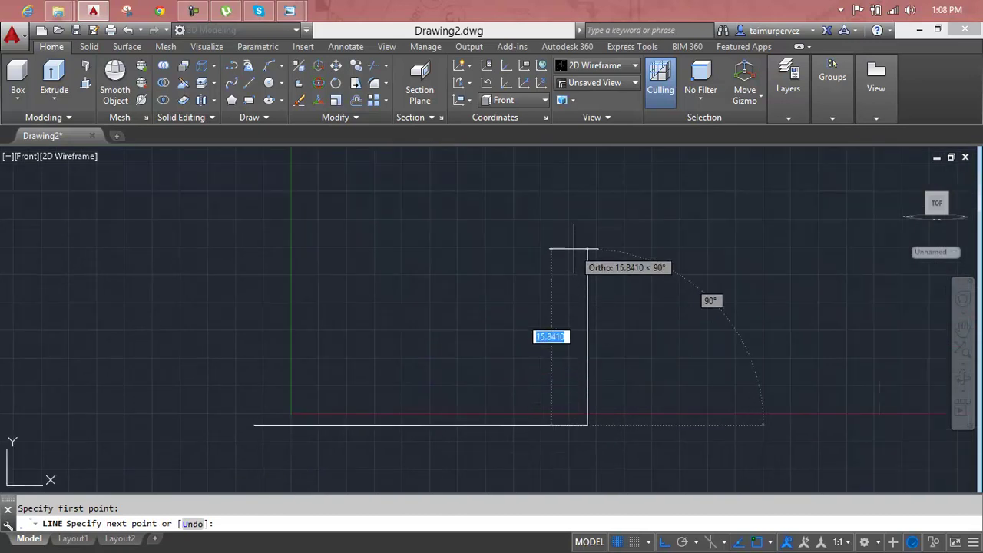
{"action": "type", "text": "15"}
{"action": "key", "text": "Return"}
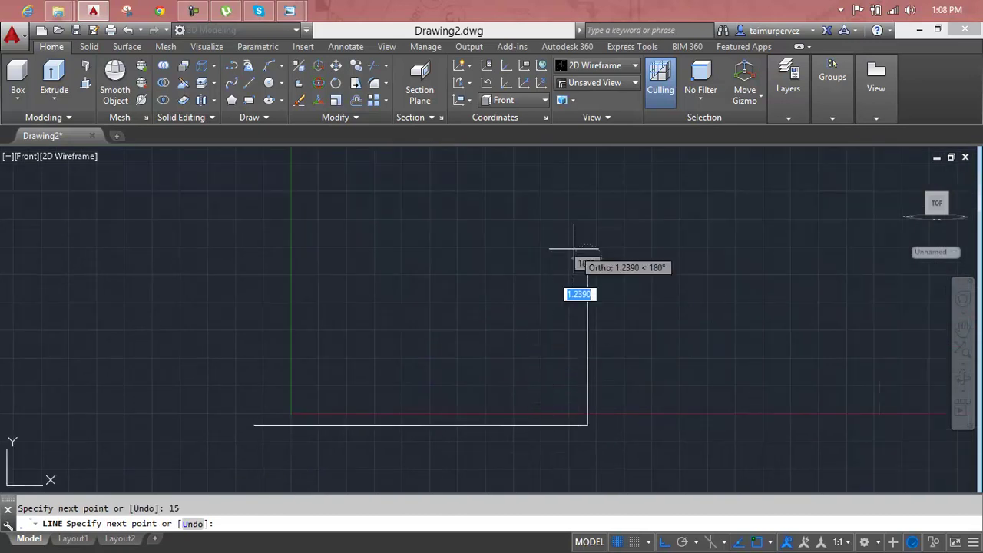
{"action": "key", "text": "Escape"}
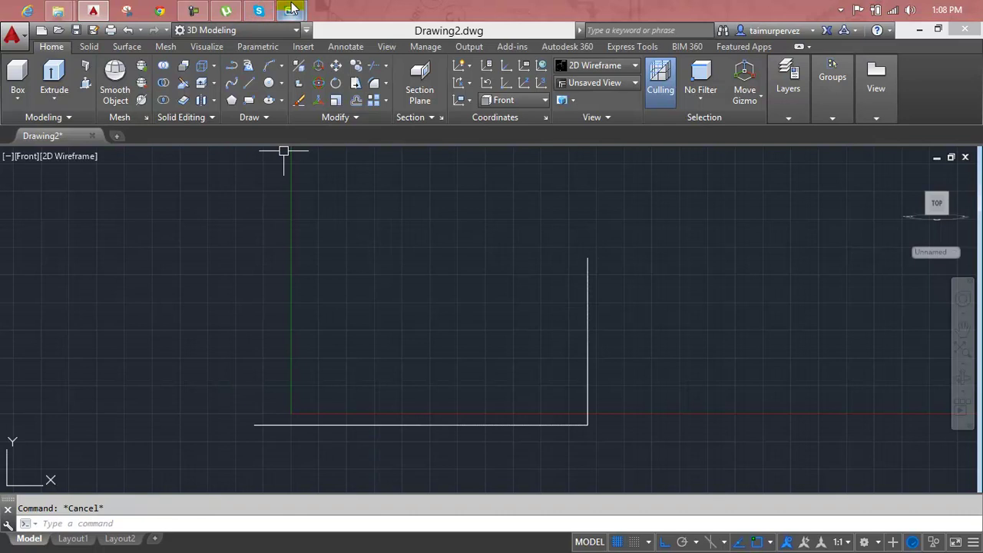
{"action": "left_click", "coordinate": [330, 92]}
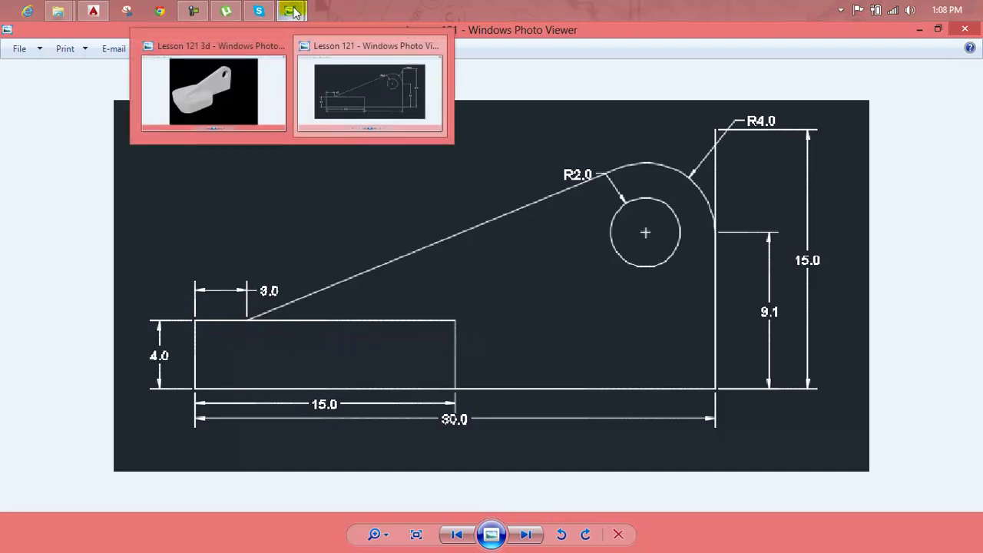
Step: From the base line's left end, draw a 4-unit vertical and a 15-unit horizontal segment
{"action": "left_click", "coordinate": [358, 109]}
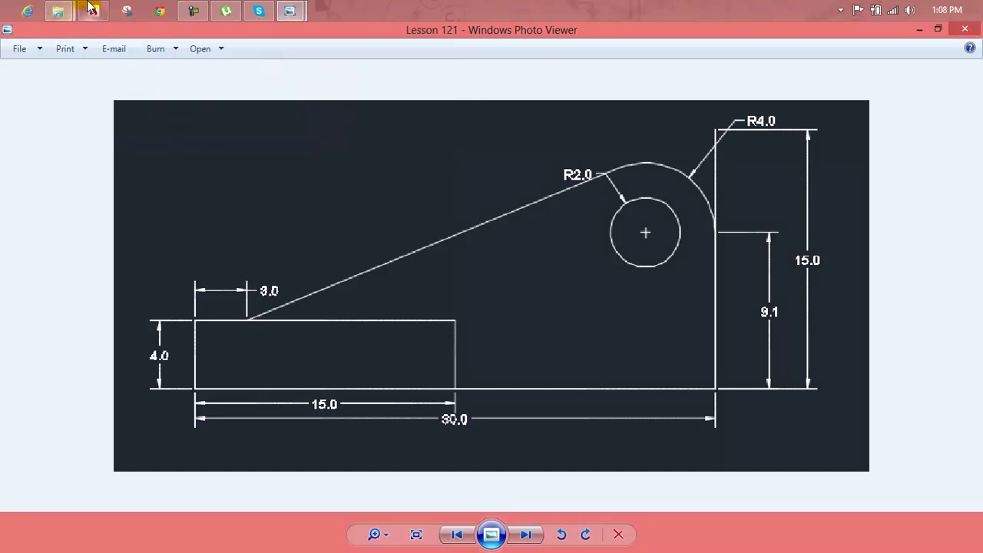
{"action": "left_click", "coordinate": [92, 10]}
{"action": "type", "text": "l"}
{"action": "key", "text": "Return"}
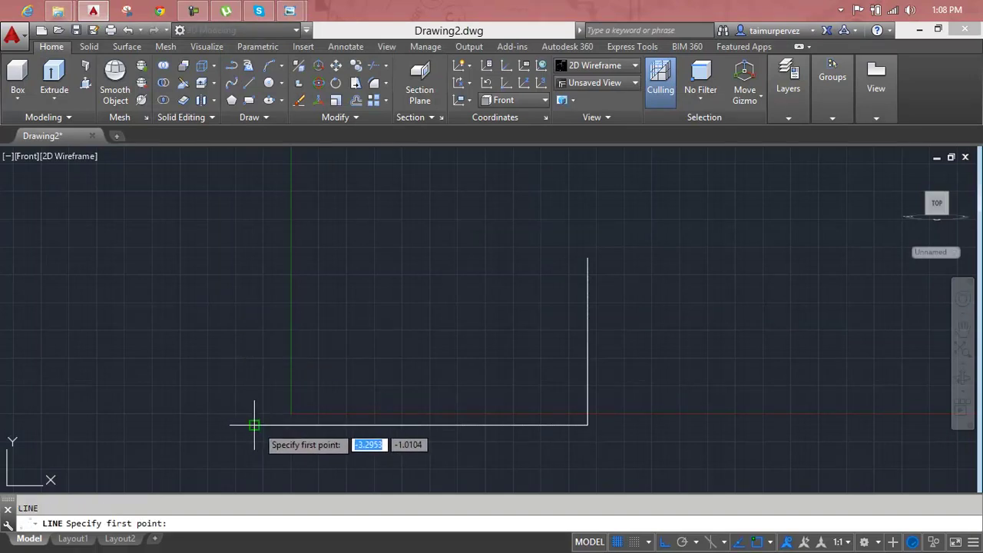
{"action": "left_click", "coordinate": [254, 424]}
{"action": "type", "text": "4"}
{"action": "key", "text": "Return"}
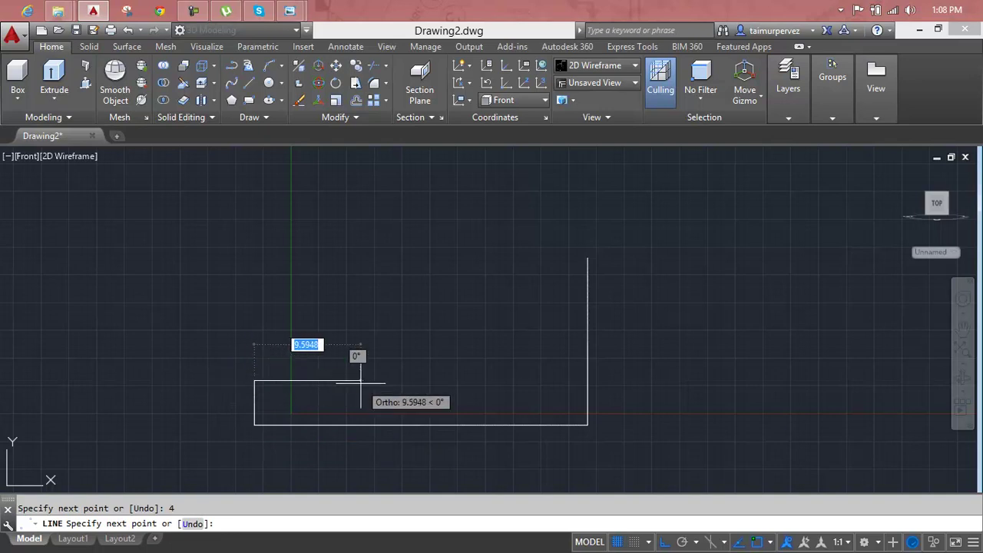
{"action": "type", "text": "15"}
{"action": "key", "text": "Return"}
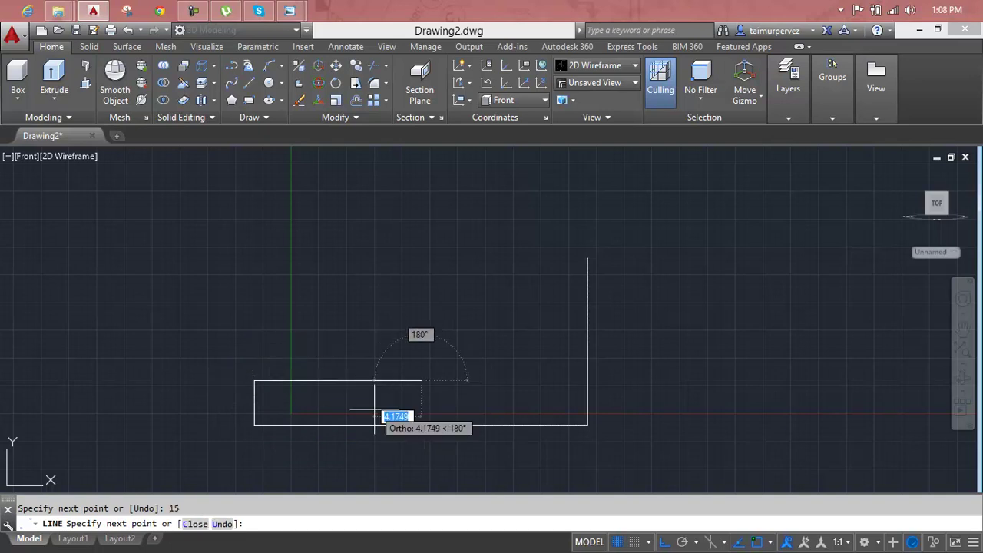
{"action": "scroll", "coordinate": [420, 420], "scroll_direction": "up", "scroll_amount": 4}
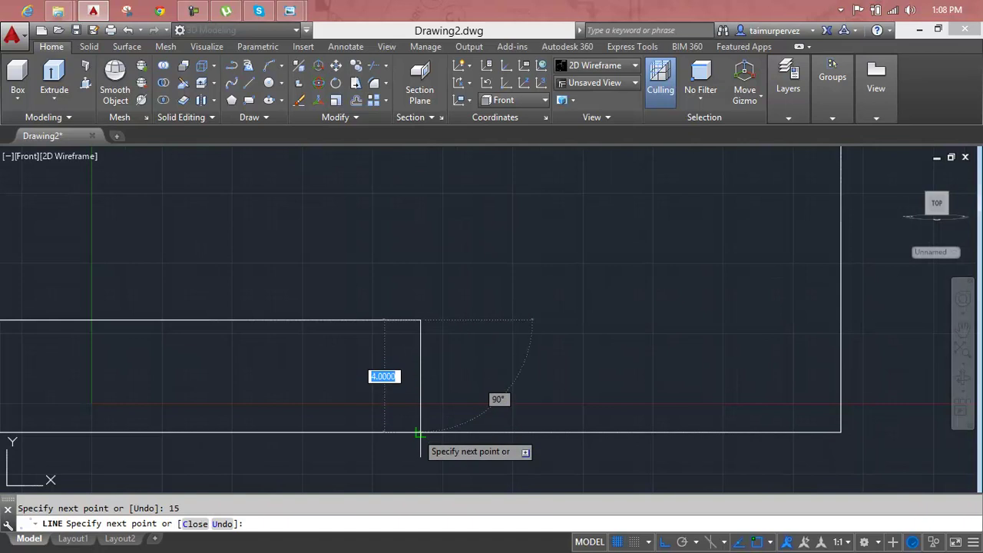
{"action": "key", "text": "Escape"}
{"action": "scroll", "coordinate": [428, 392], "scroll_direction": "down", "scroll_amount": 4}
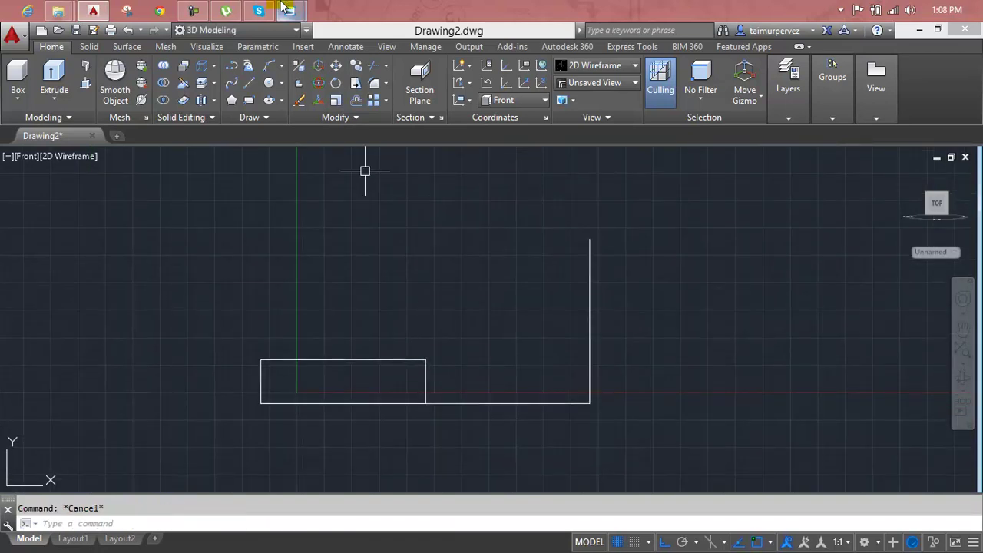
{"action": "mouse_move", "coordinate": [289, 10]}
{"action": "left_click", "coordinate": [331, 86]}
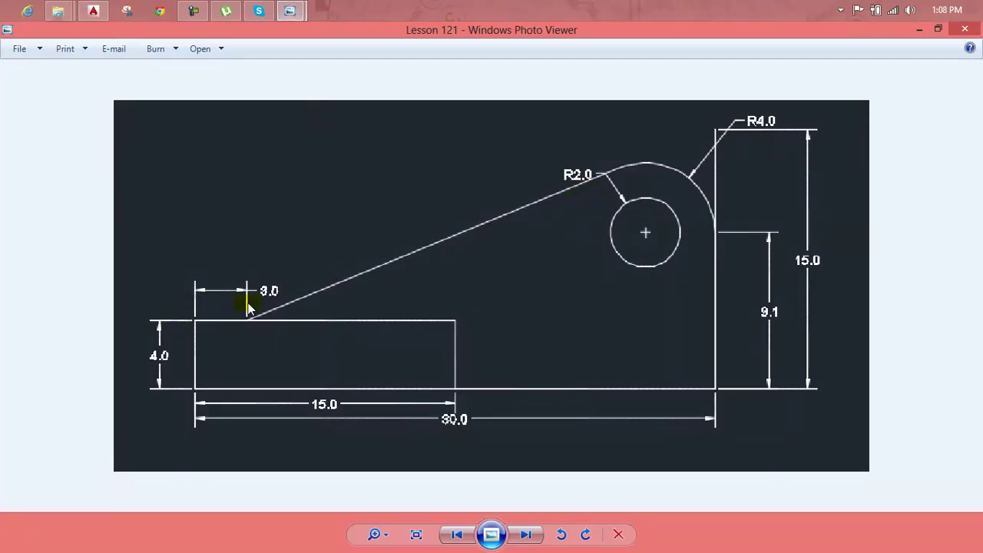
{"action": "mouse_move", "coordinate": [127, 11]}
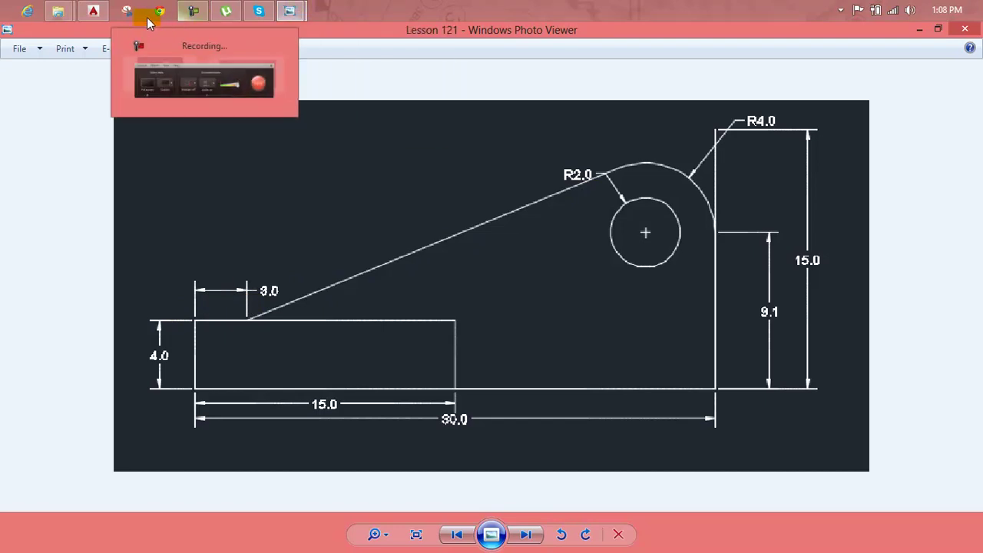
Step: Offset the rectangle's left edge 3 units inward as a helper line
{"action": "left_click", "coordinate": [93, 11]}
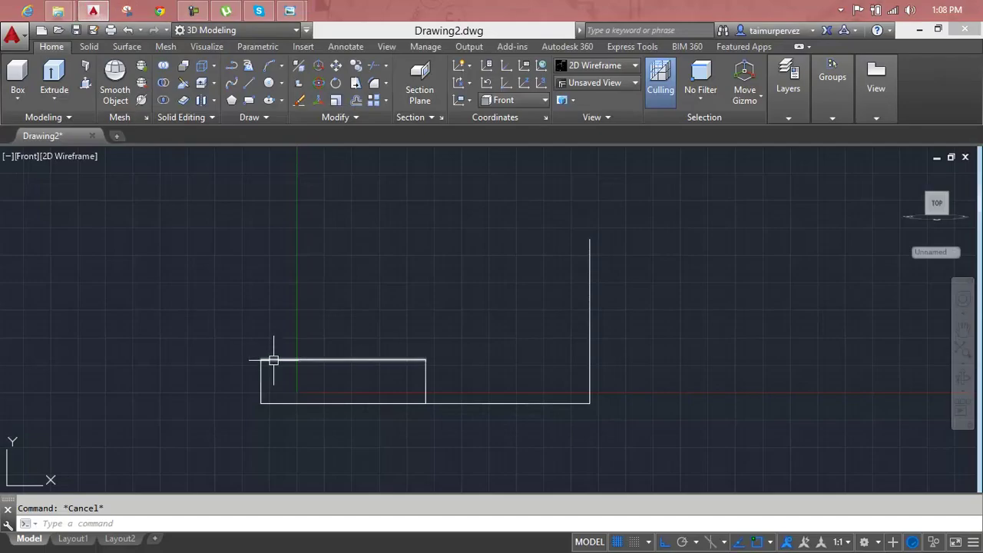
{"action": "type", "text": "o"}
{"action": "key", "text": "Return"}
{"action": "type", "text": "30"}
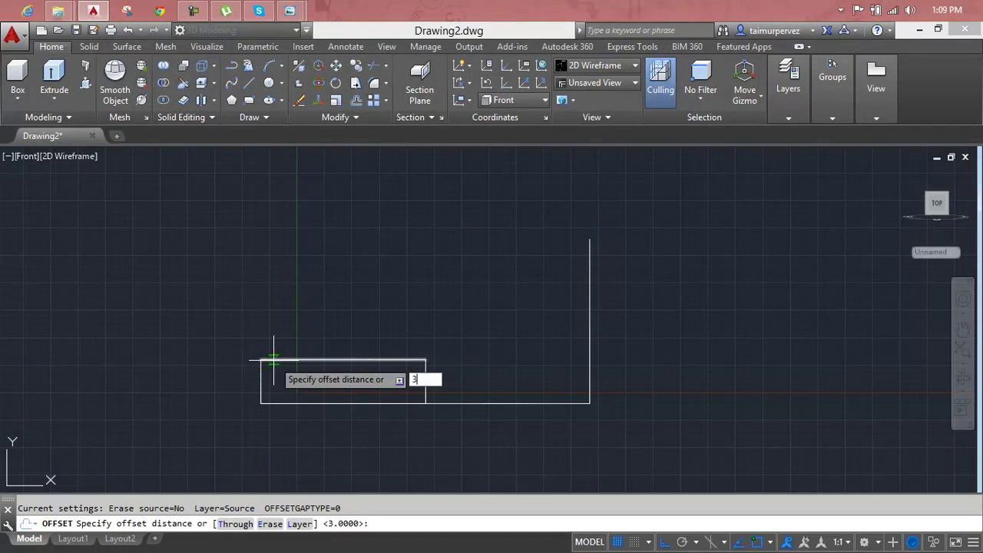
{"action": "key", "text": "Return"}
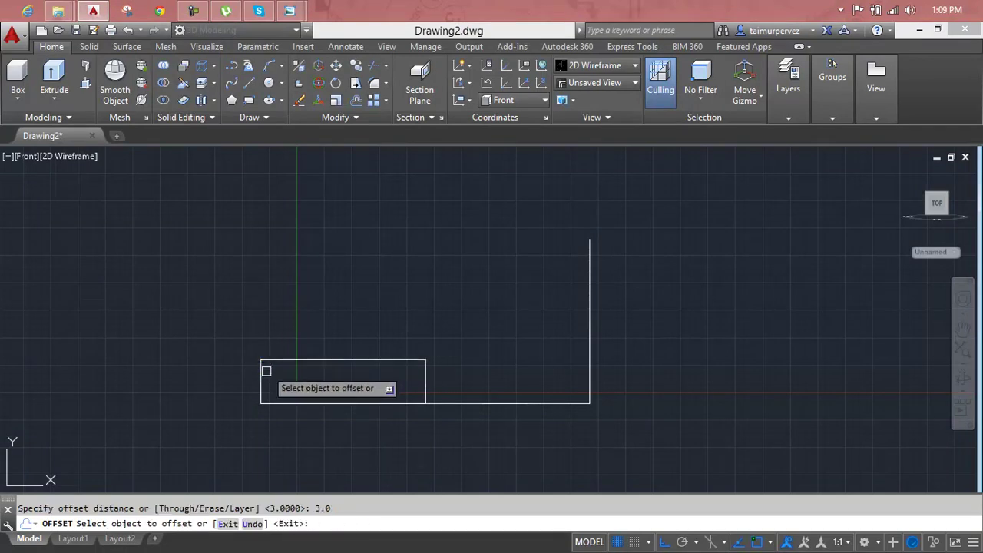
{"action": "left_click", "coordinate": [265, 379]}
{"action": "left_click", "coordinate": [303, 385]}
{"action": "scroll", "coordinate": [305, 386], "scroll_direction": "up", "scroll_amount": 2}
{"action": "scroll", "coordinate": [306, 386], "scroll_direction": "up", "scroll_amount": 2}
{"action": "key", "text": "Escape"}
{"action": "scroll", "coordinate": [306, 386], "scroll_direction": "down", "scroll_amount": 2}
{"action": "middle_click_drag", "start_coordinate": [307, 384], "coordinate": [251, 402]}
Step: Draw the sloped edge from the right edge's top to the helper line's top, then erase the helper
{"action": "type", "text": "l"}
{"action": "key", "text": "Return"}
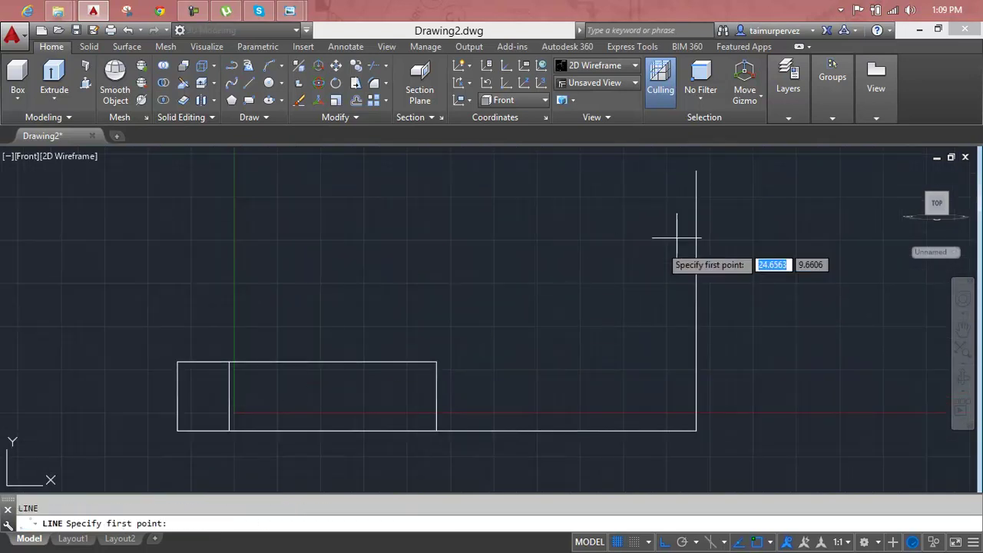
{"action": "left_click", "coordinate": [696, 171]}
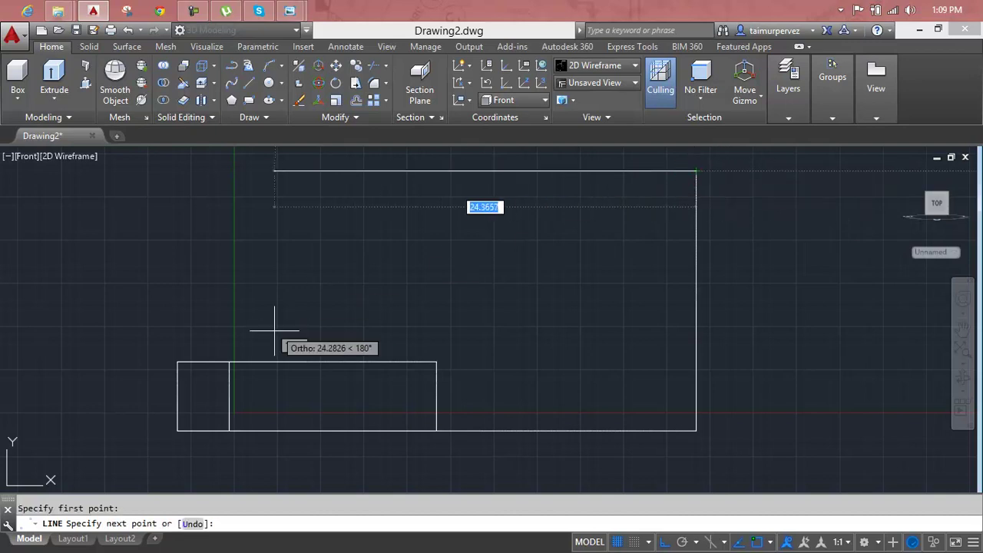
{"action": "left_click", "coordinate": [229, 361]}
{"action": "key", "text": "Escape"}
{"action": "left_click", "coordinate": [227, 389]}
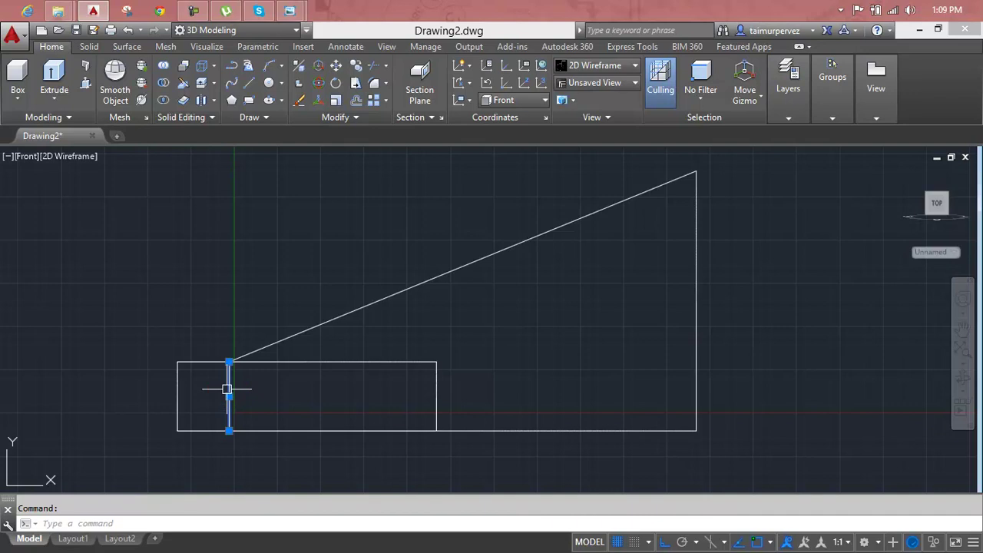
{"action": "key", "text": "Delete"}
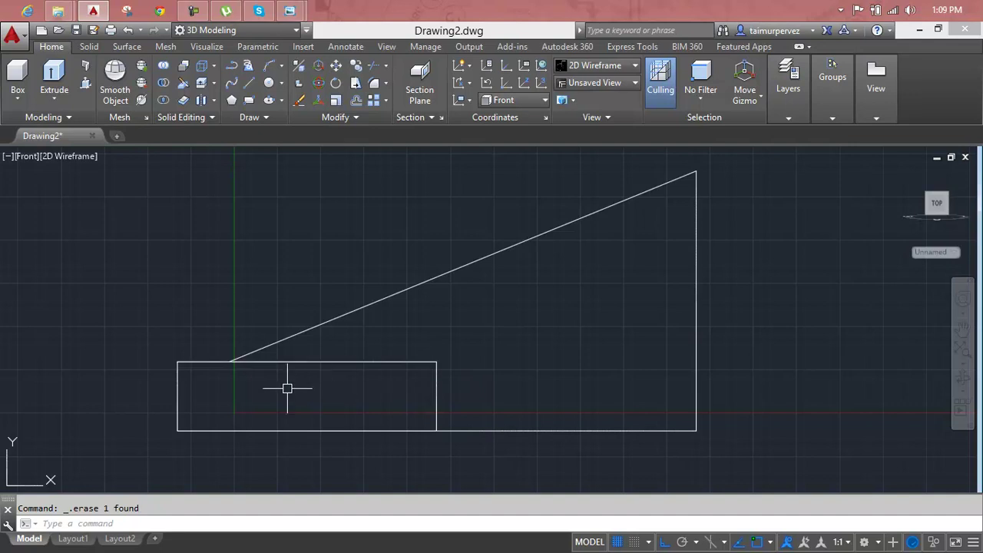
{"action": "key", "text": "Escape"}
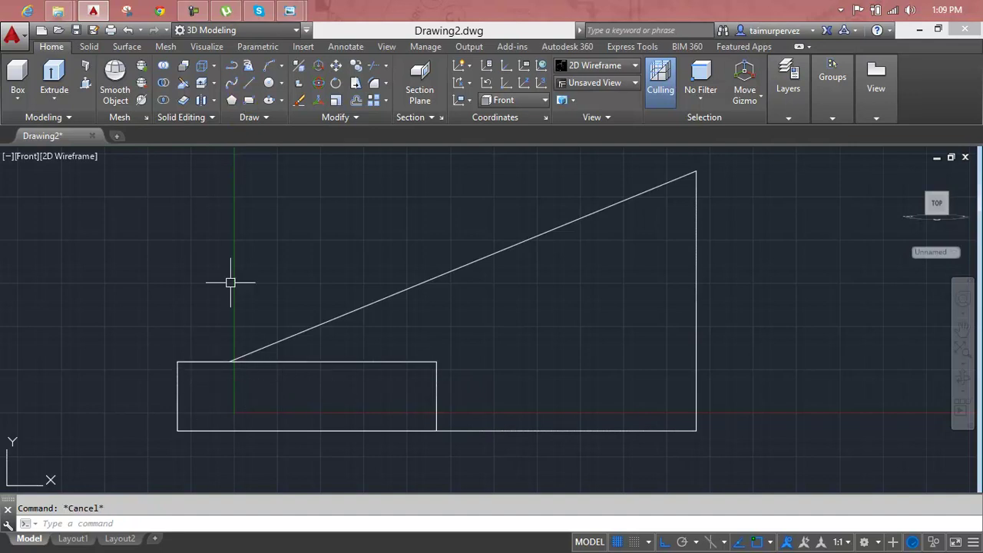
{"action": "scroll", "coordinate": [197, 397], "scroll_direction": "up", "scroll_amount": 2}
{"action": "middle_click_drag", "start_coordinate": [203, 398], "coordinate": [240, 396]}
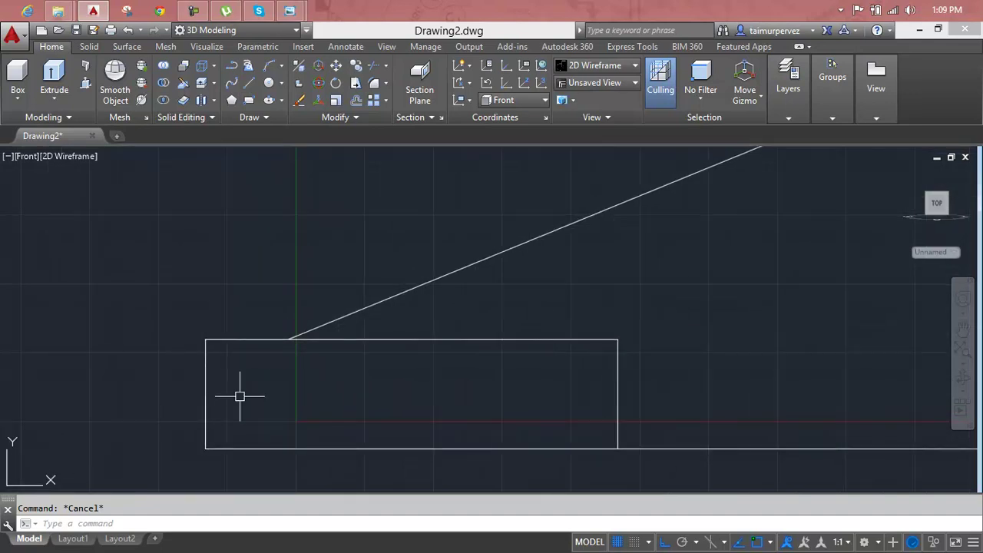
{"action": "scroll", "coordinate": [334, 373], "scroll_direction": "down", "scroll_amount": 2}
{"action": "scroll", "coordinate": [334, 373], "scroll_direction": "down", "scroll_amount": 2}
{"action": "middle_click_drag", "start_coordinate": [368, 375], "coordinate": [299, 387]}
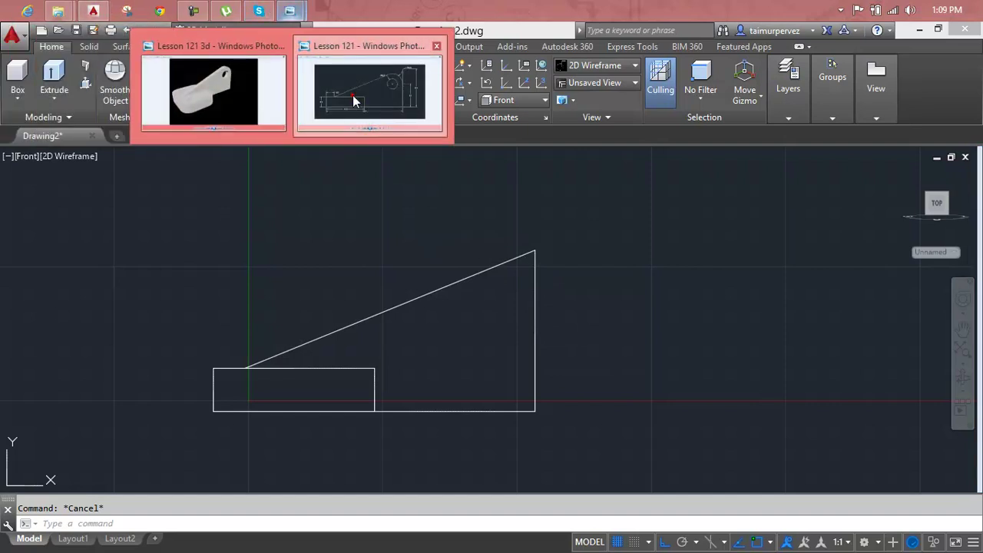
{"action": "left_click", "coordinate": [352, 95]}
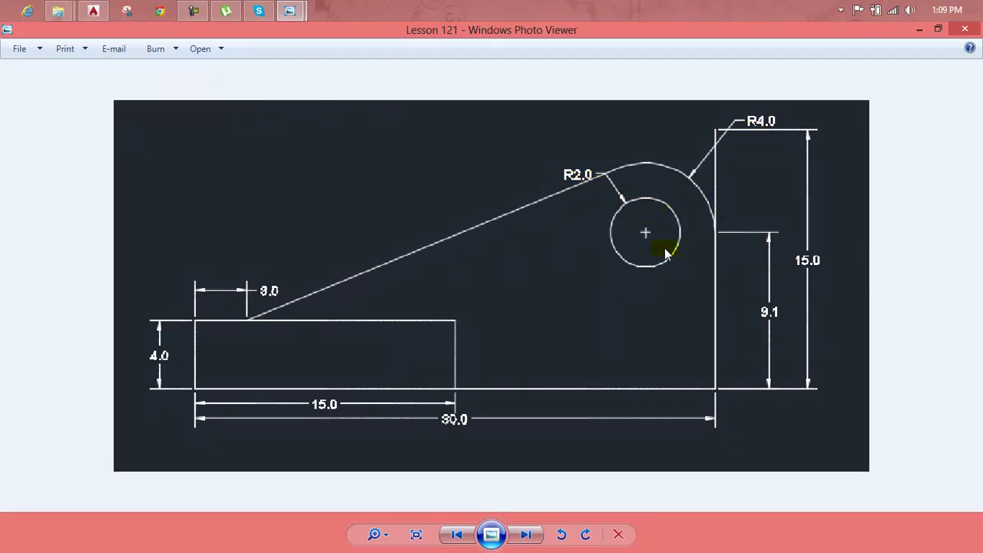
{"action": "left_click", "coordinate": [93, 10]}
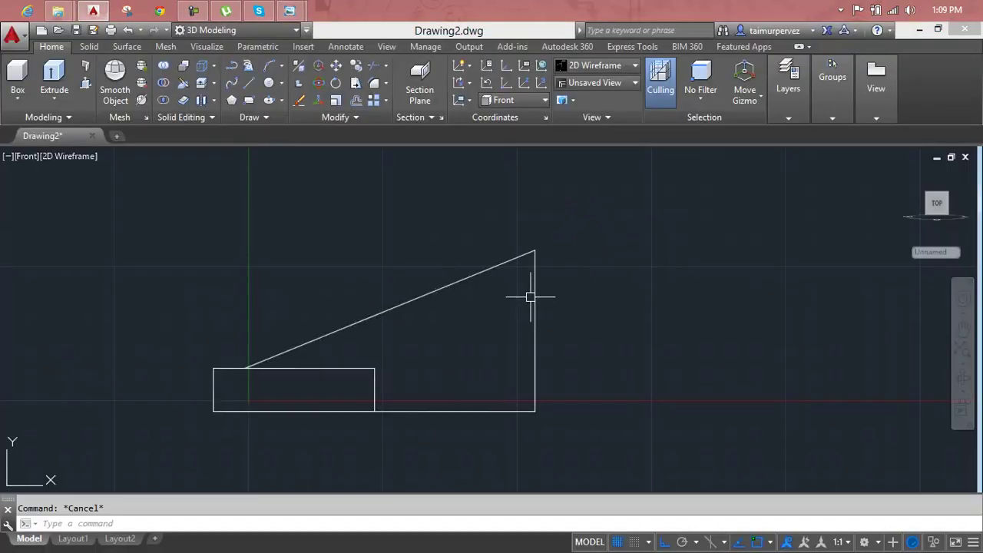
Step: Fillet the corner between the right vertical and the sloped edge with radius 4
{"action": "type", "text": "f"}
{"action": "key", "text": "Return"}
{"action": "type", "text": "r"}
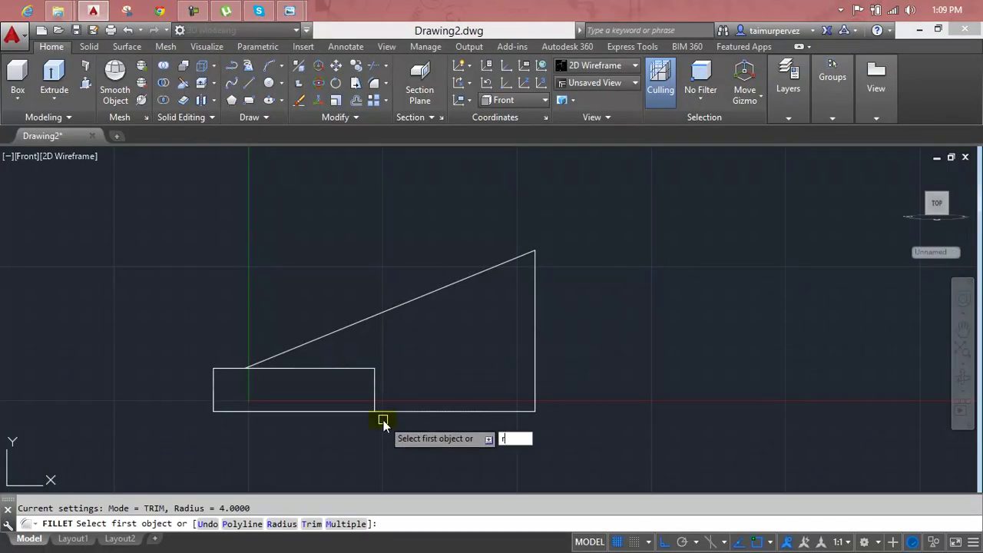
{"action": "key", "text": "Return"}
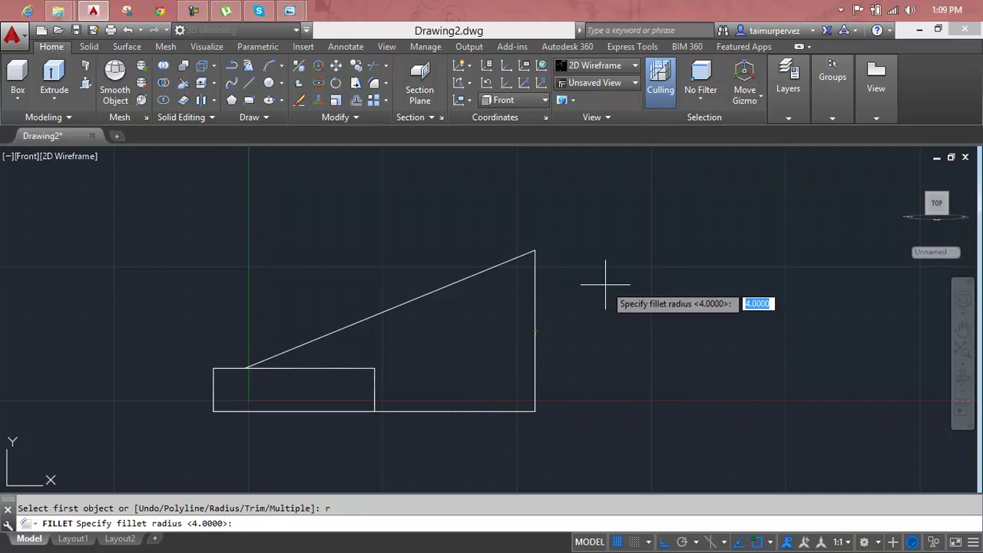
{"action": "key", "text": "Return"}
{"action": "left_click", "coordinate": [533, 289]}
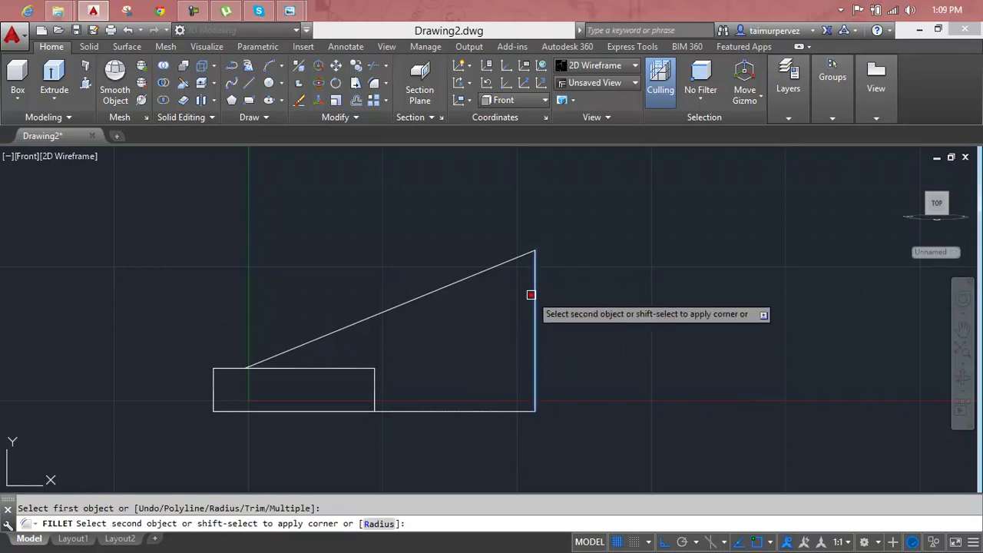
{"action": "left_click", "coordinate": [500, 259]}
{"action": "scroll", "coordinate": [500, 261], "scroll_direction": "up", "scroll_amount": 2}
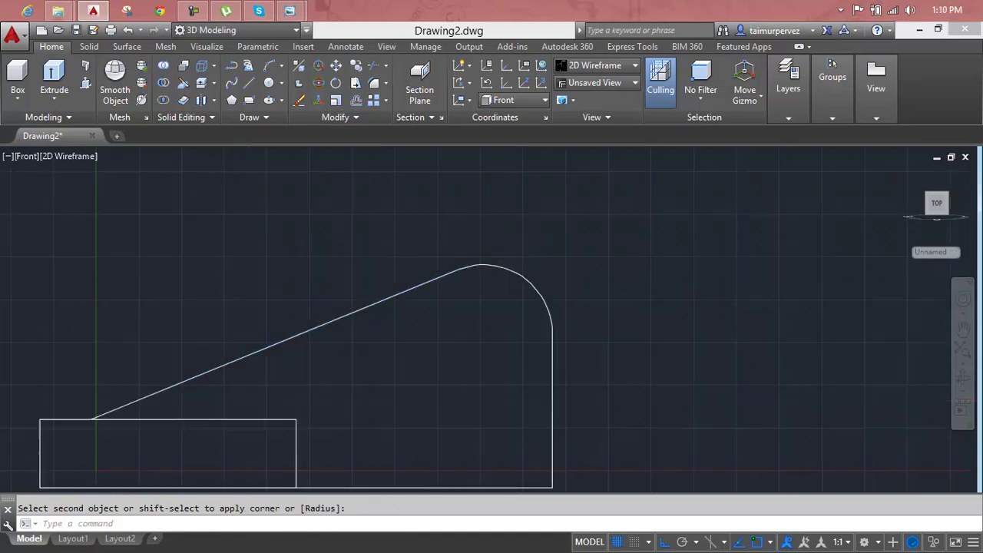
{"action": "scroll", "coordinate": [499, 261], "scroll_direction": "up", "scroll_amount": 2}
{"action": "key", "text": "Escape"}
{"action": "type", "text": "c"}
{"action": "key", "text": "Return"}
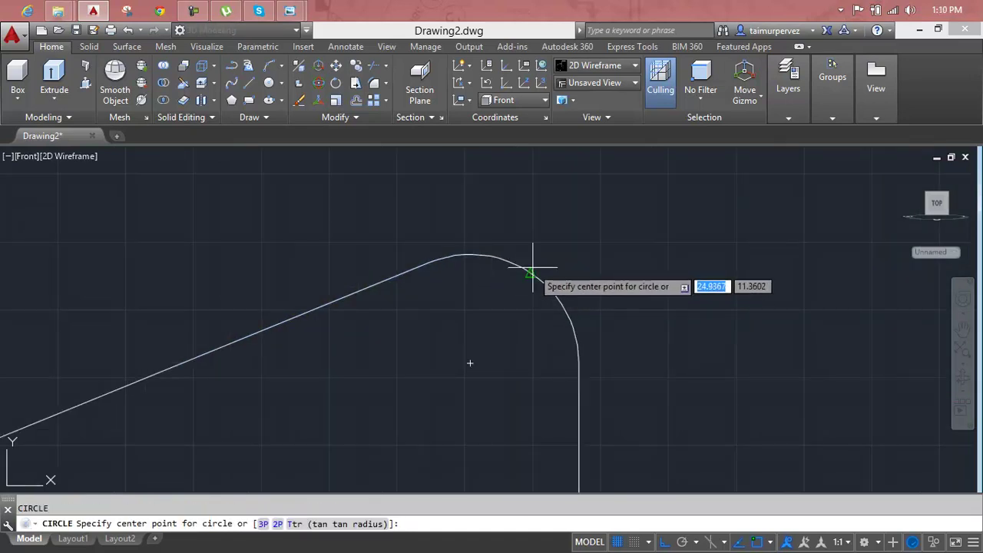
Step: Add a radius 2 circle at the fillet arc's centre and close the Lesson 121 viewer
{"action": "left_click", "coordinate": [471, 364]}
{"action": "type", "text": "2"}
{"action": "key", "text": "Return"}
{"action": "scroll", "coordinate": [517, 326], "scroll_direction": "down", "scroll_amount": 3}
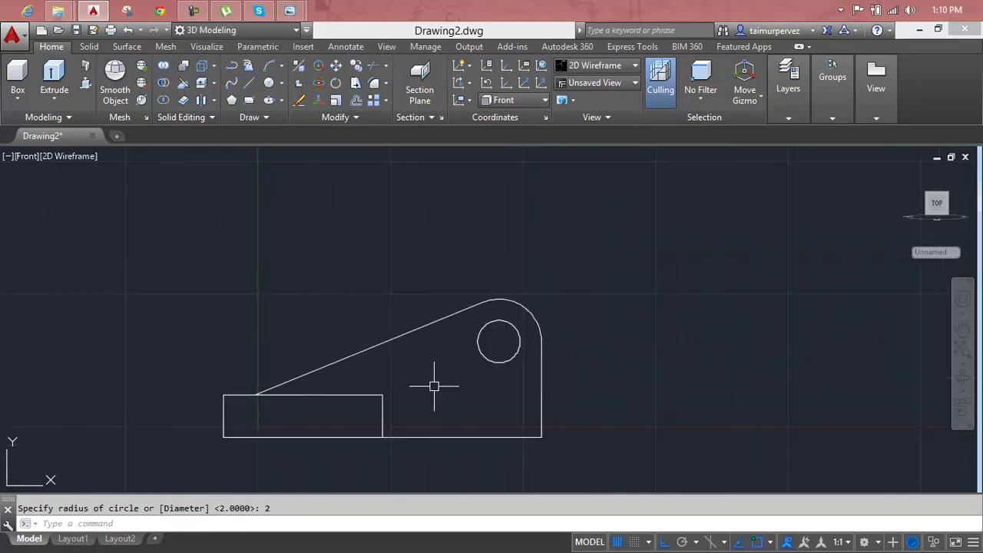
{"action": "key", "text": "Escape"}
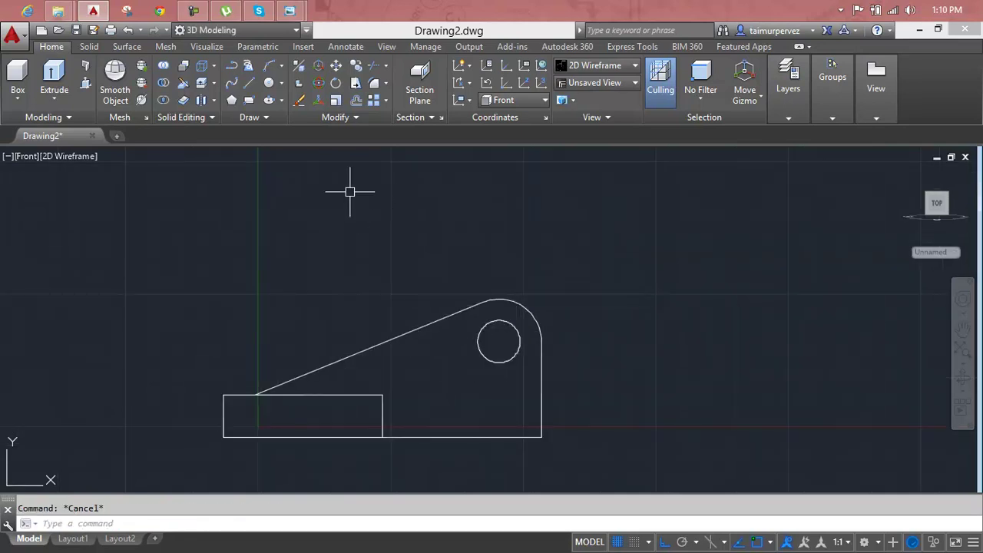
{"action": "mouse_move", "coordinate": [289, 10]}
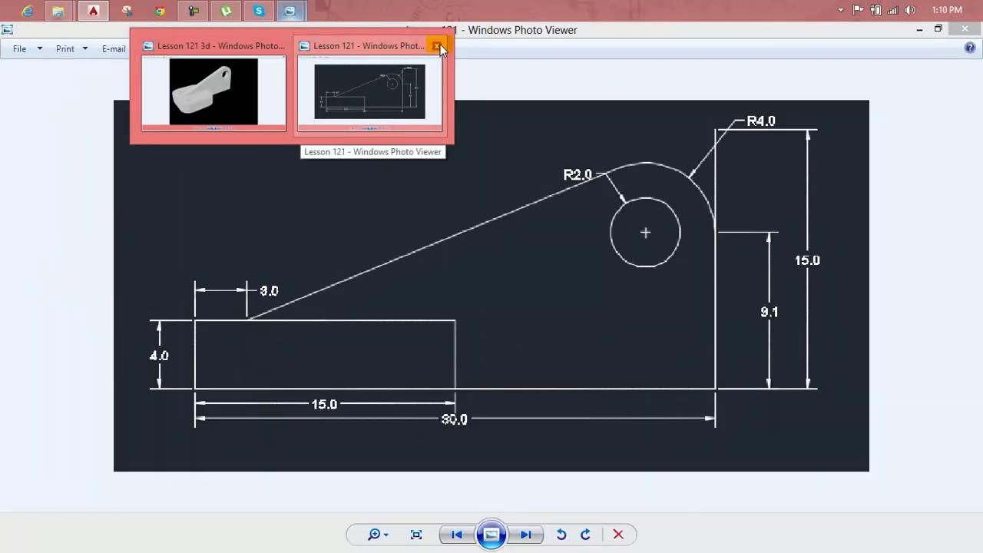
{"action": "left_click", "coordinate": [437, 46]}
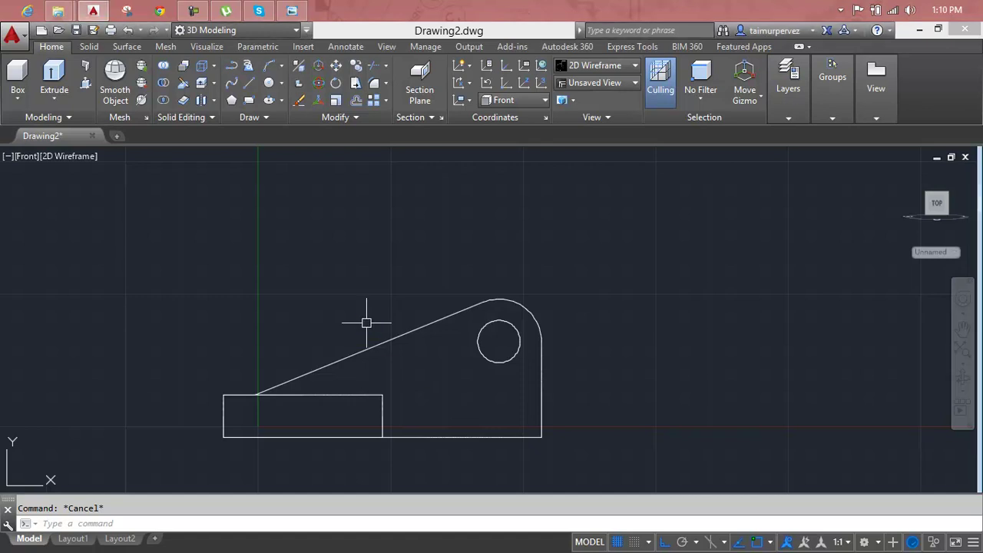
Step: Create a boundary polyline by picking inside the rib outline with its hole
{"action": "type", "text": "bo"}
{"action": "key", "text": "Return"}
{"action": "left_click", "coordinate": [405, 221]}
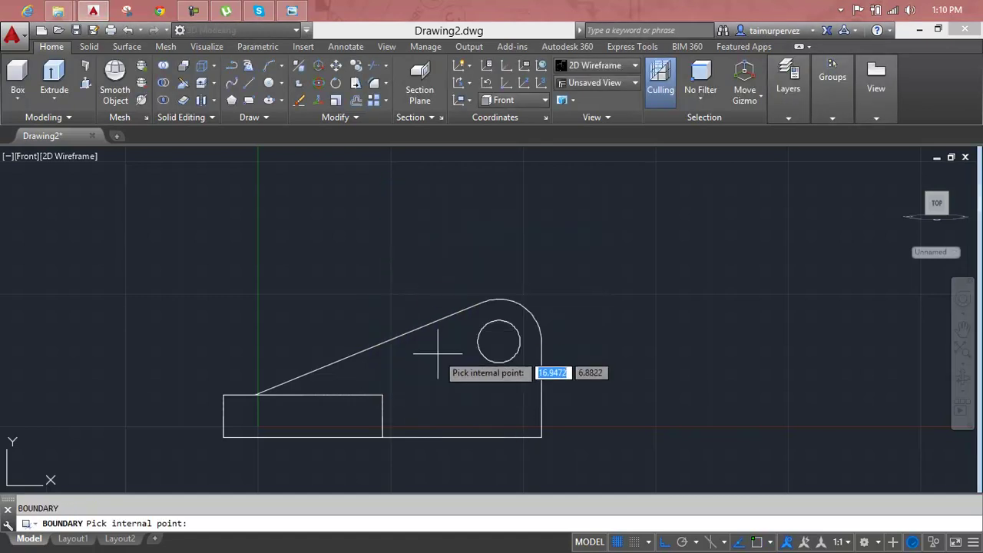
{"action": "left_click", "coordinate": [443, 379]}
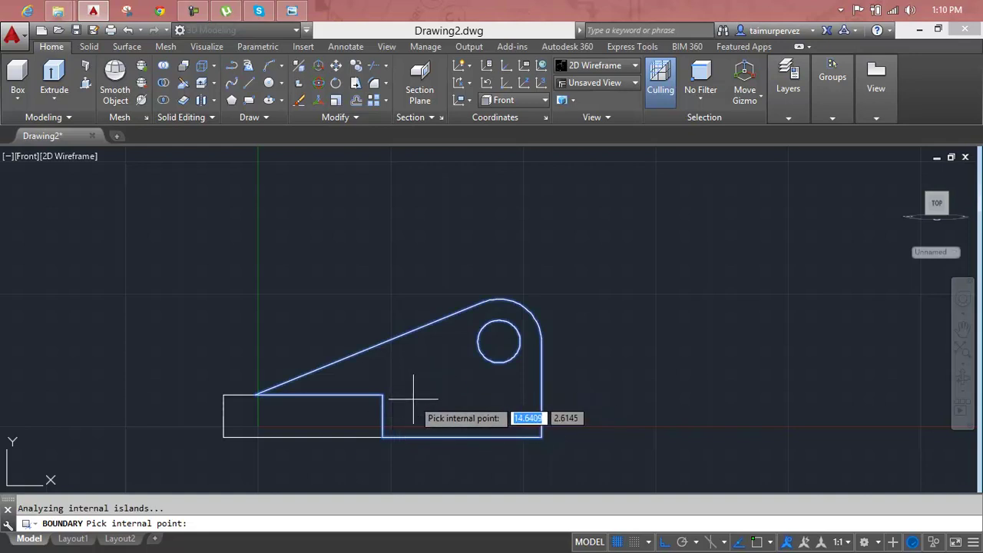
{"action": "key", "text": "Return"}
{"action": "key", "text": "Return"}
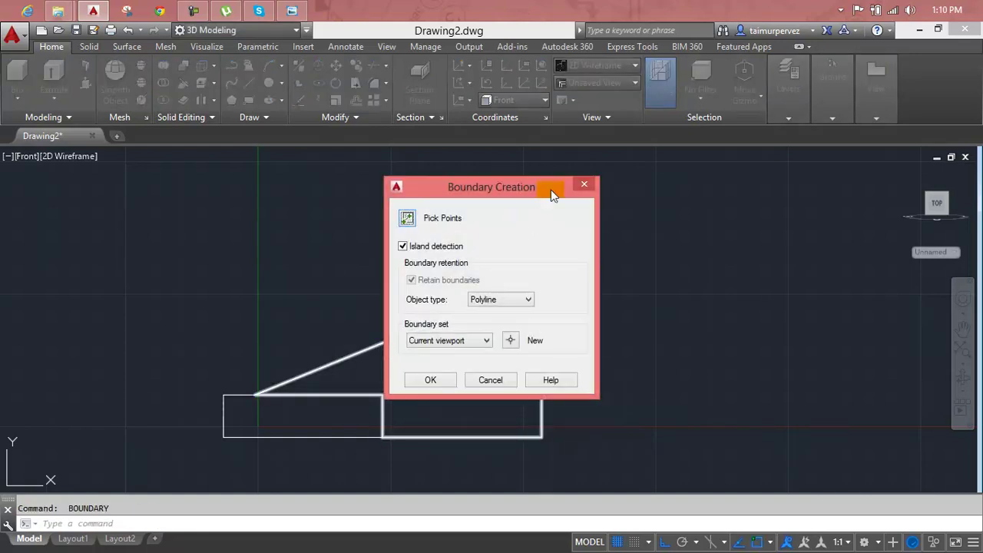
{"action": "left_click", "coordinate": [584, 185]}
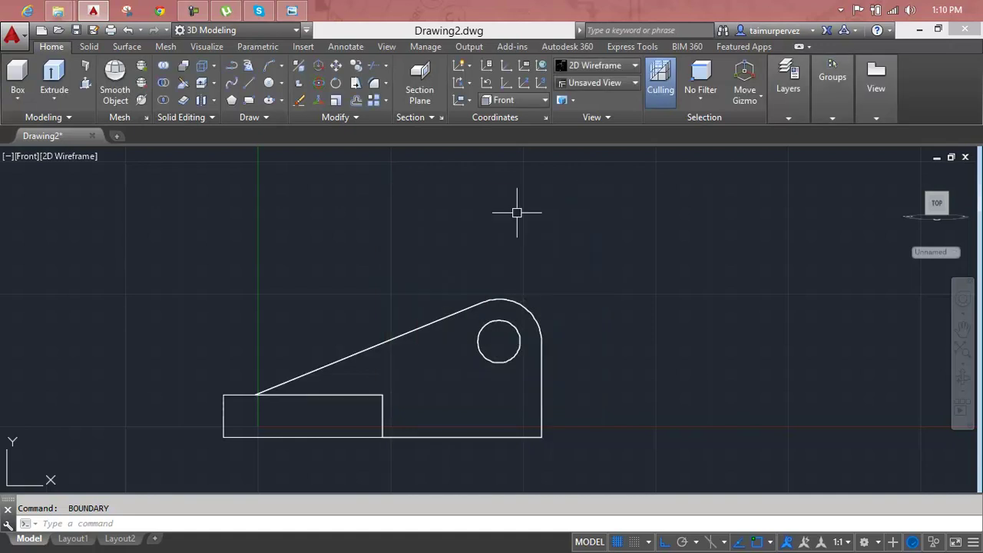
Step: Create a second boundary polyline from the base rectangle
{"action": "type", "text": "bo"}
{"action": "key", "text": "Return"}
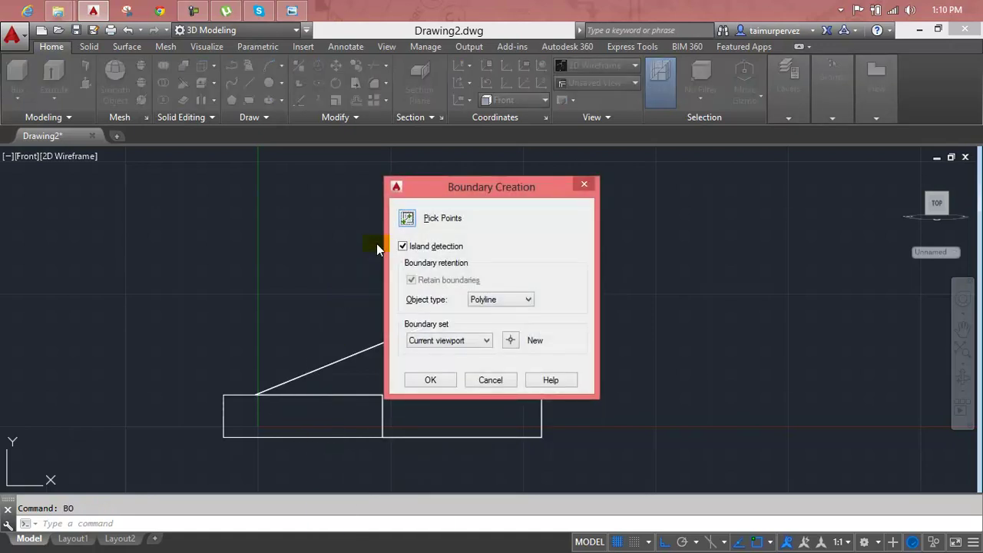
{"action": "left_click", "coordinate": [408, 219]}
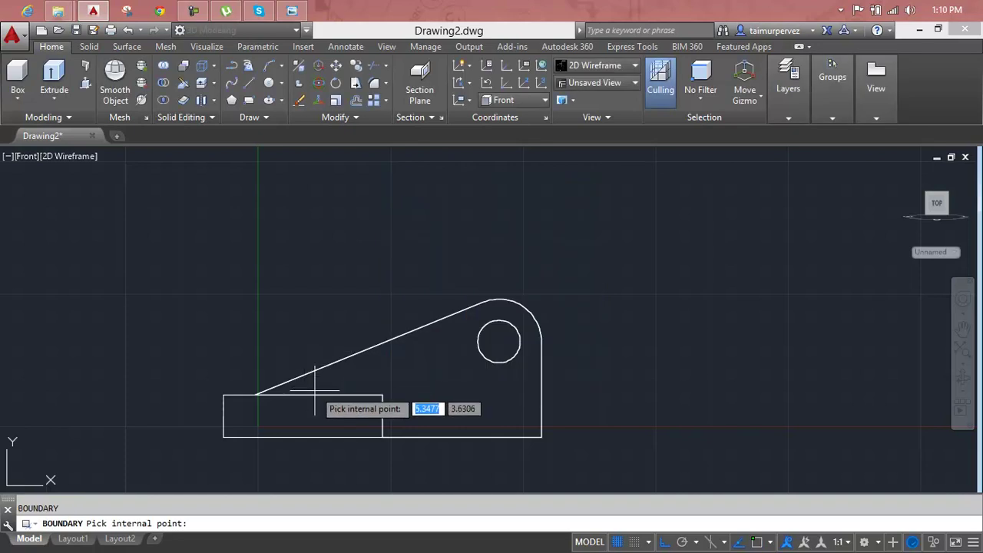
{"action": "key", "text": "Return"}
{"action": "key", "text": "Escape"}
Step: Switch to the Top view, then return to the Home isometric view
{"action": "left_click", "coordinate": [907, 177]}
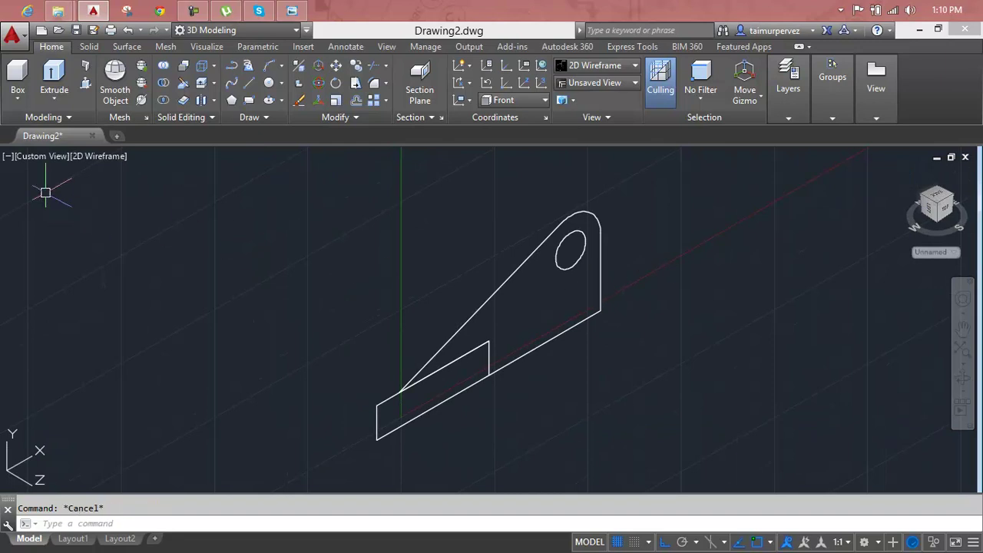
{"action": "left_click", "coordinate": [33, 161]}
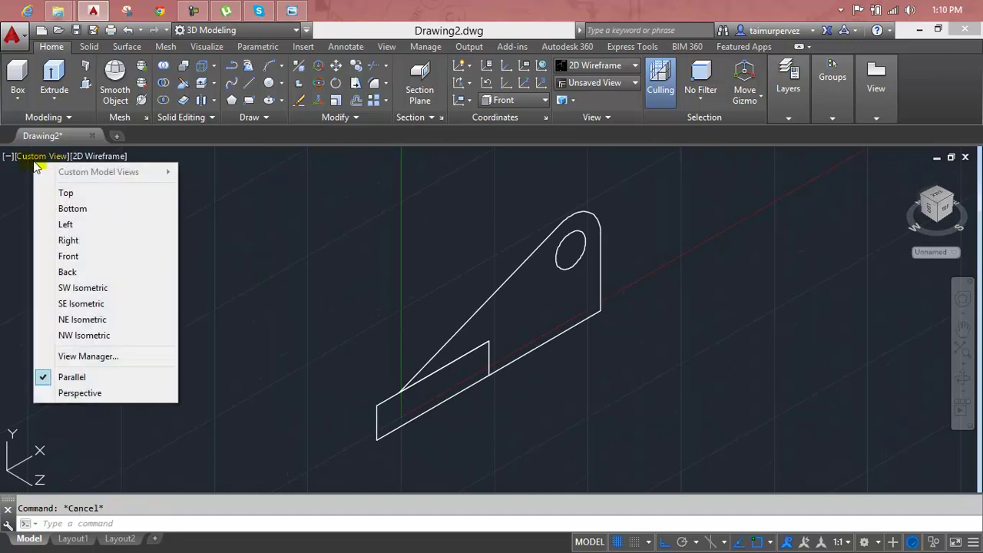
{"action": "left_click", "coordinate": [65, 192]}
{"action": "mouse_move", "coordinate": [936, 203]}
{"action": "left_click", "coordinate": [907, 172]}
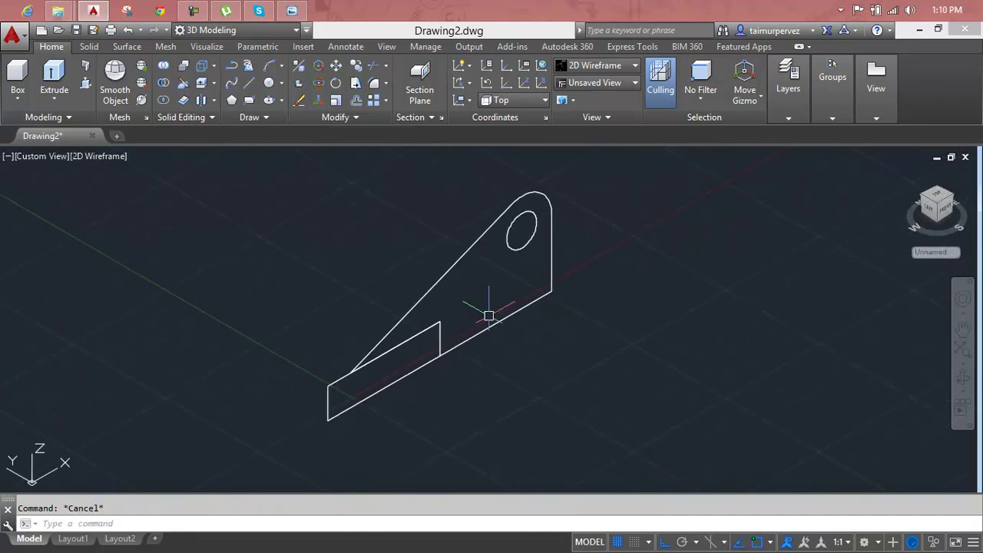
Step: Press-pull the small rectangle at the rib's foot into a box 8 units tall, replacing a 6-unit attempt
{"action": "left_click", "coordinate": [85, 83]}
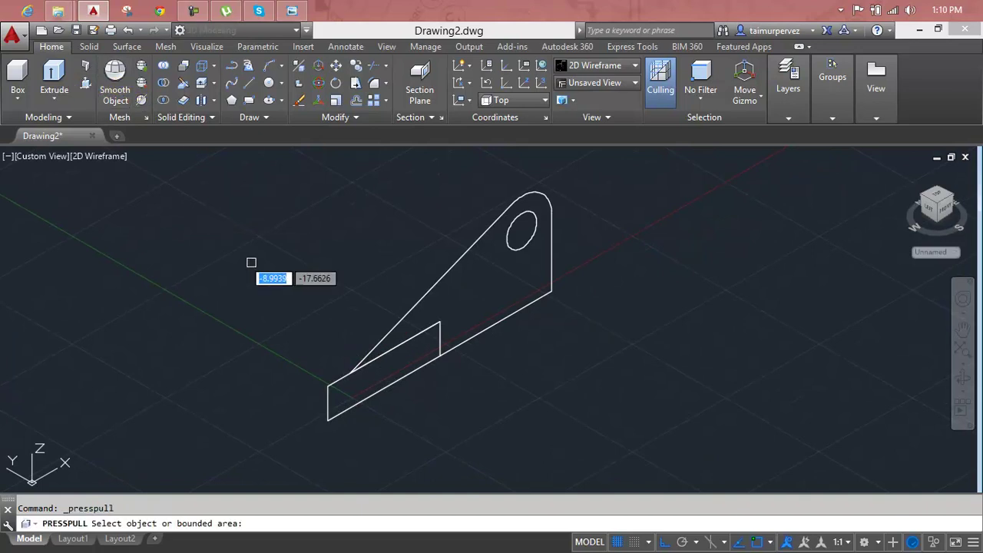
{"action": "left_click", "coordinate": [397, 377]}
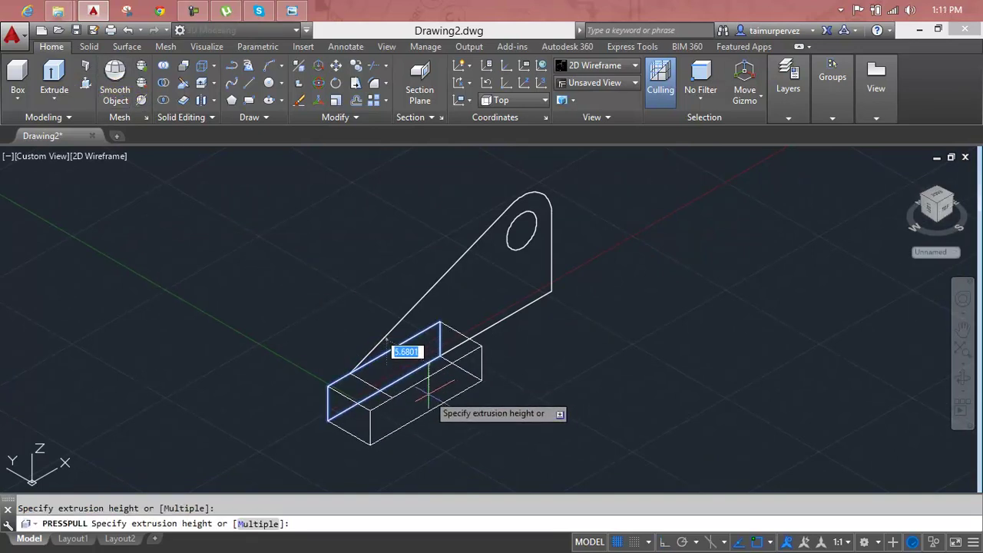
{"action": "type", "text": "6"}
{"action": "key", "text": "Return"}
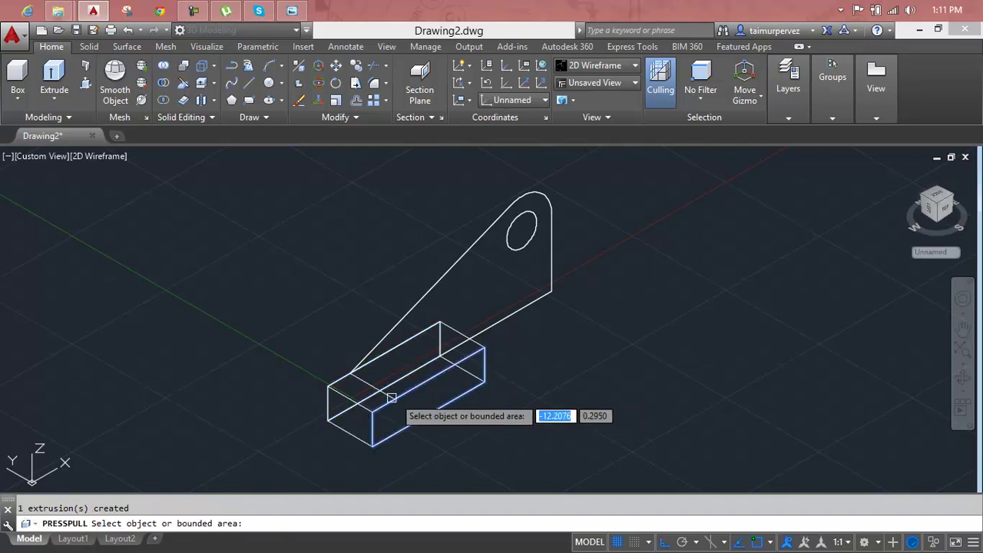
{"action": "middle_click_drag", "start_coordinate": [392, 433], "coordinate": [503, 423]}
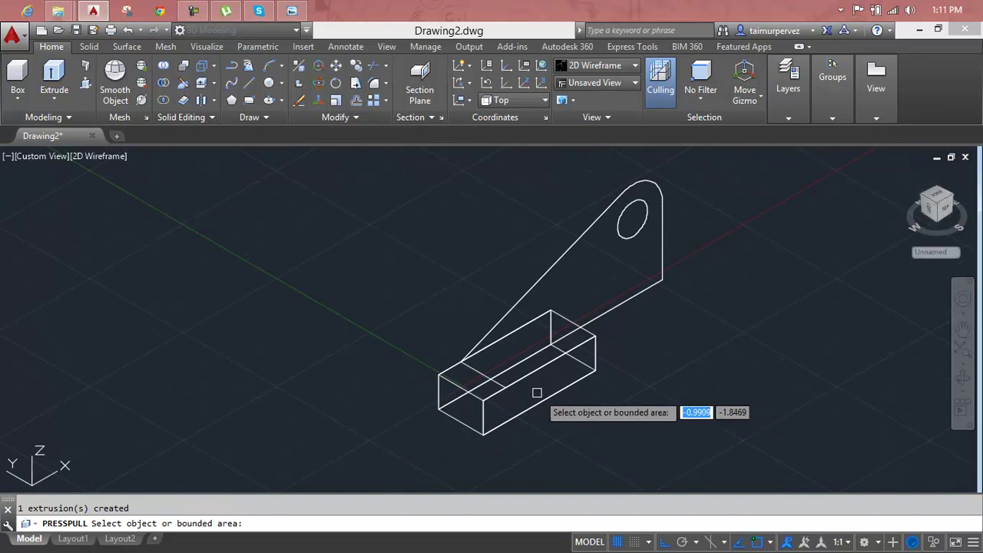
{"action": "key", "text": "Escape"}
{"action": "key", "text": "ctrl+z"}
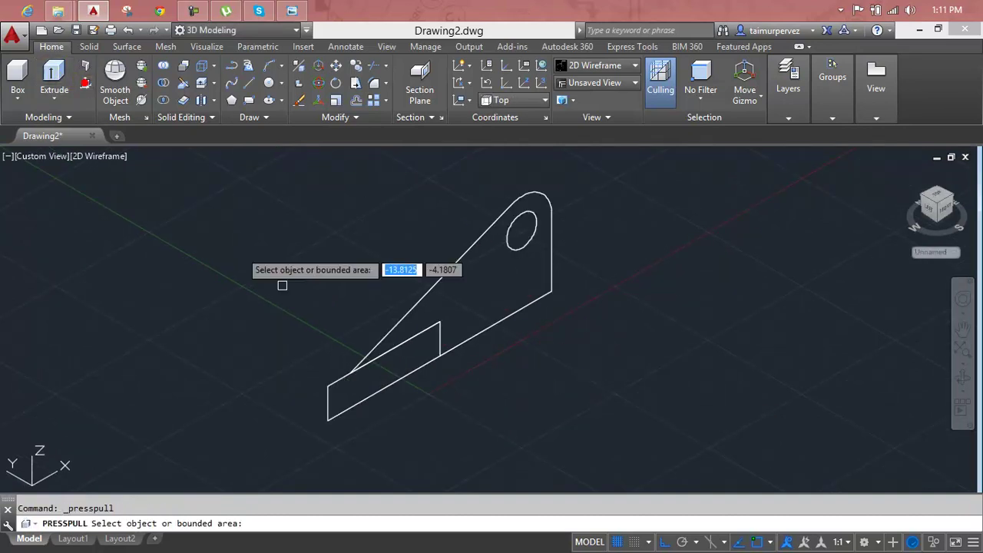
{"action": "left_click", "coordinate": [394, 367]}
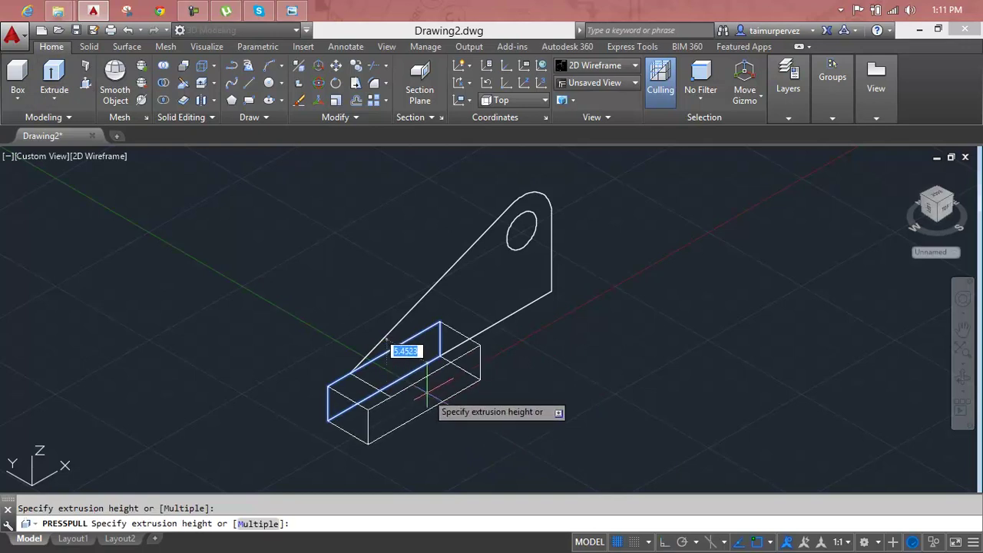
{"action": "key", "text": "Return"}
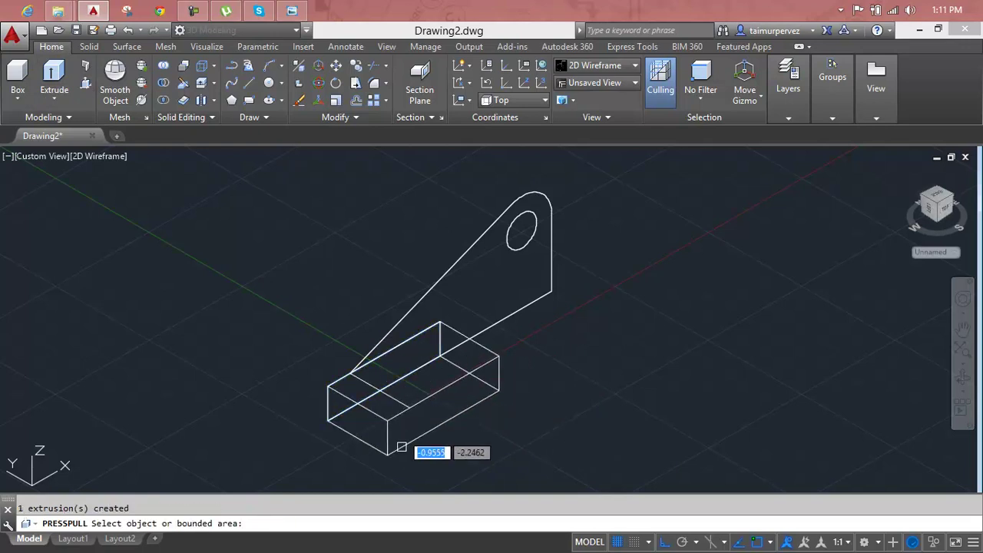
{"action": "mouse_move", "coordinate": [425, 475]}
{"action": "middle_mouse_down", "text": "shift"}
{"action": "mouse_move", "coordinate": [441, 463]}
{"action": "mouse_move", "coordinate": [642, 422]}
{"action": "mouse_move", "coordinate": [589, 443]}
{"action": "middle_mouse_up", "text": "shift"}
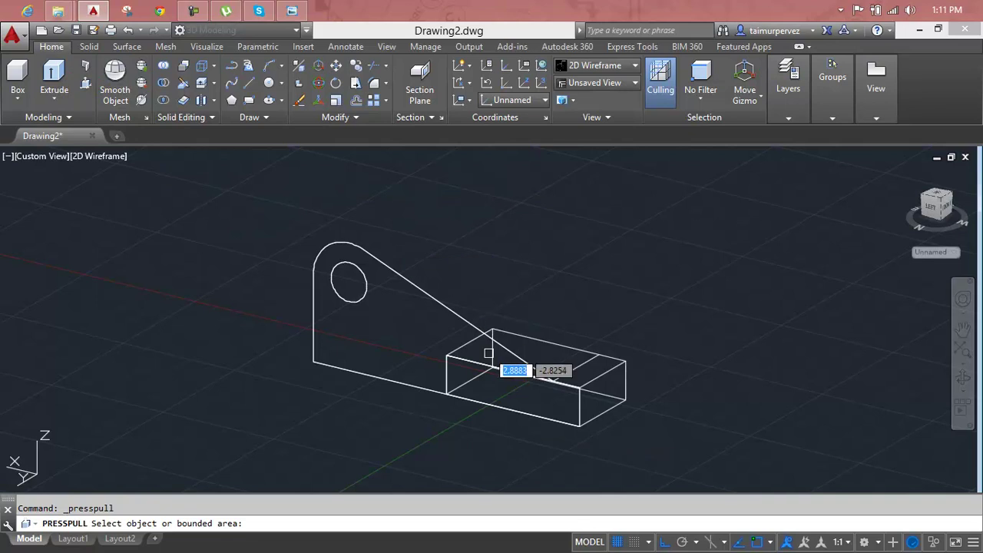
Step: Pull the base box's side face outward by another 8 units
{"action": "left_click", "coordinate": [499, 379]}
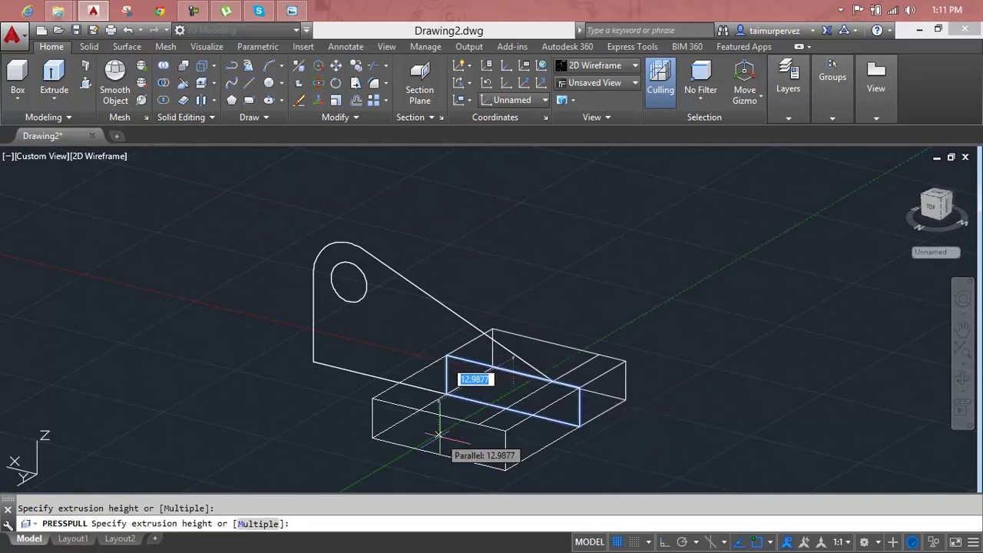
{"action": "type", "text": "8"}
{"action": "key", "text": "Return"}
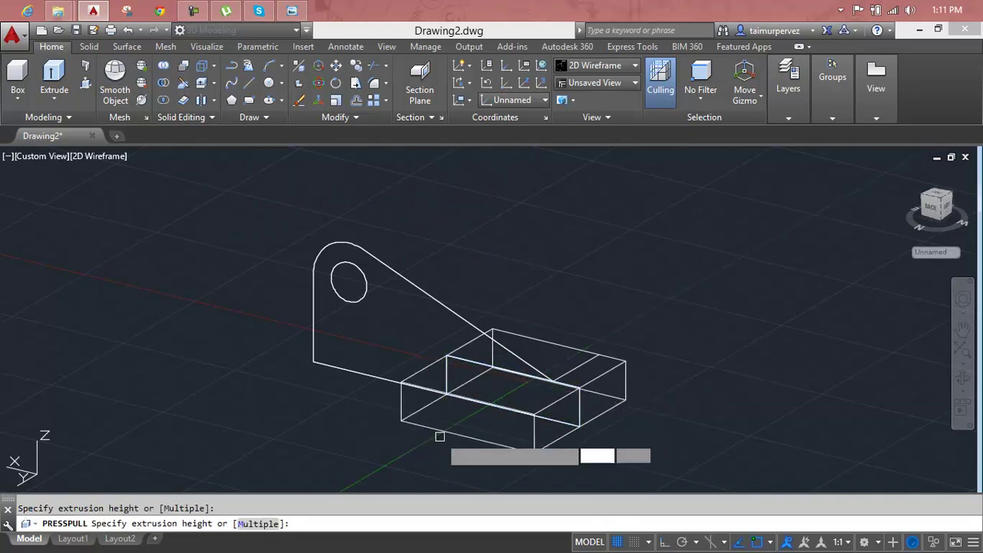
{"action": "left_click", "coordinate": [420, 290]}
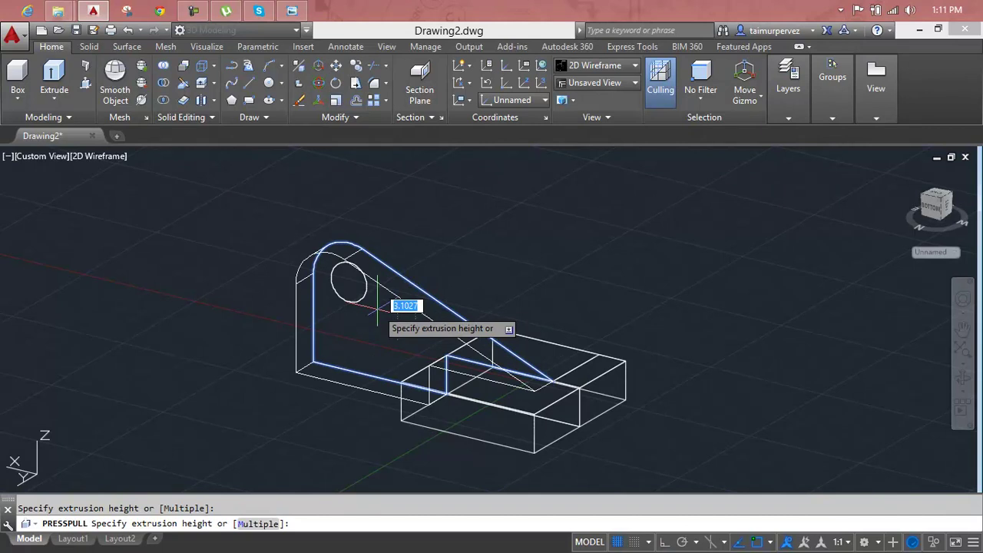
{"action": "key", "text": "Escape"}
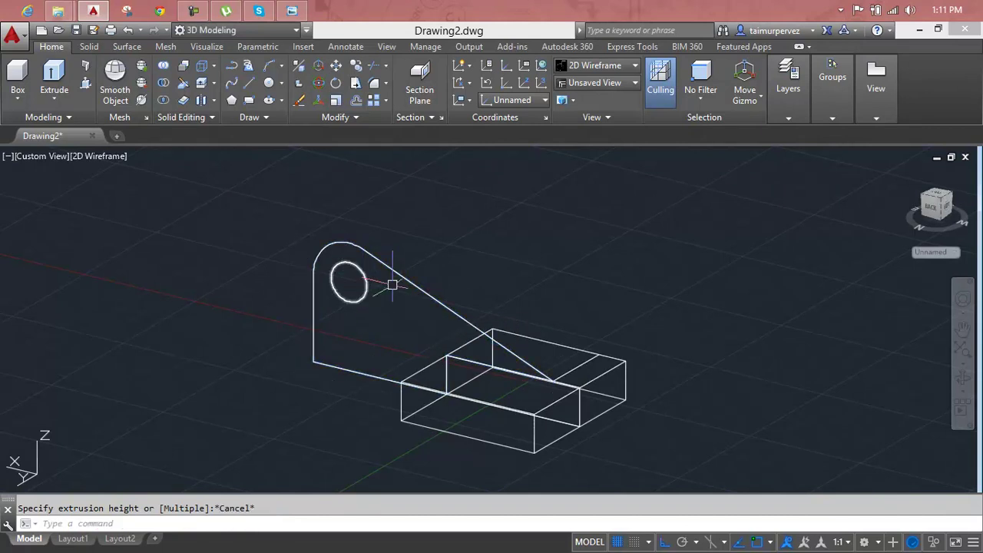
{"action": "key", "text": "Escape"}
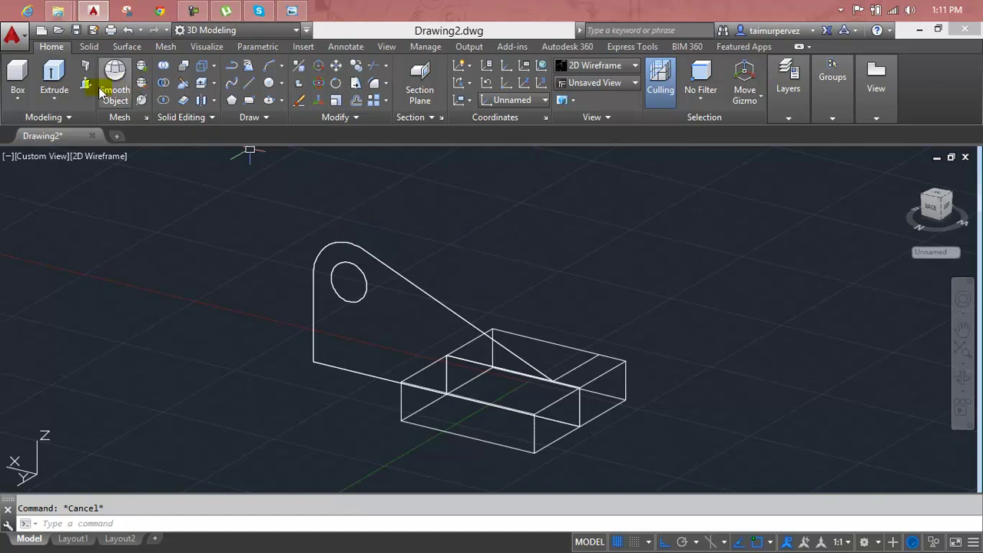
Step: Press-pull the rib profile and its circle by 1 on the front side
{"action": "left_click", "coordinate": [85, 66]}
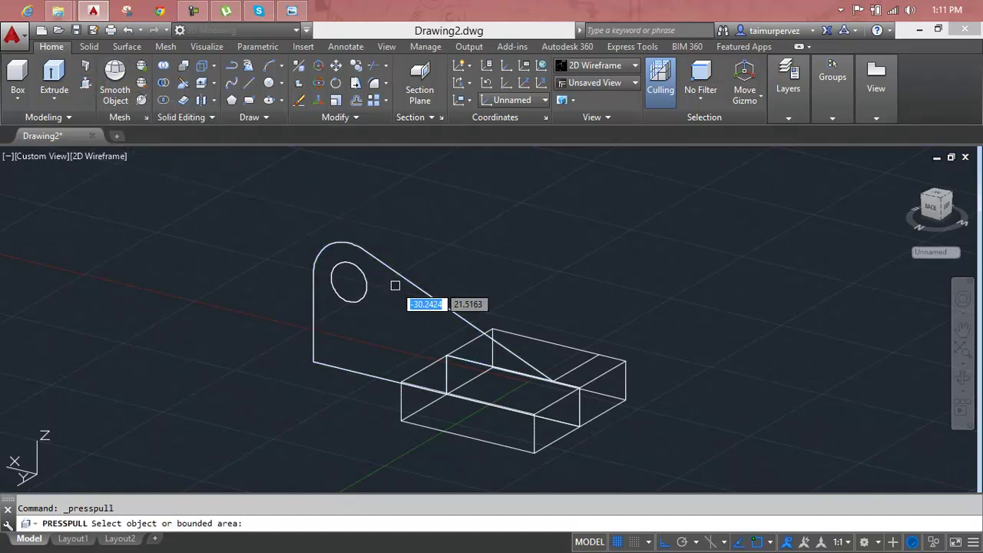
{"action": "left_click", "coordinate": [400, 280]}
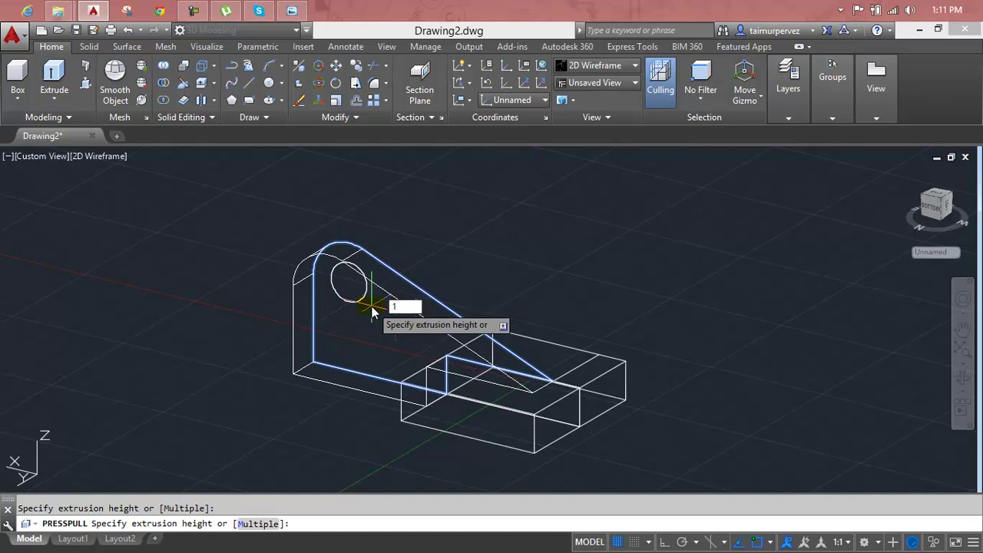
{"action": "key", "text": "Return"}
{"action": "left_click", "coordinate": [347, 281]}
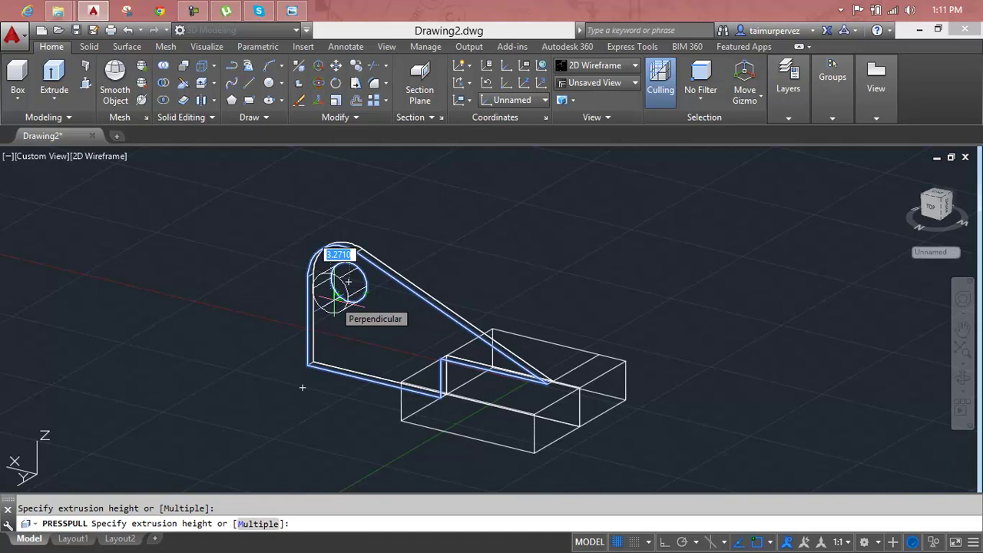
{"action": "type", "text": "1"}
{"action": "key", "text": "Return"}
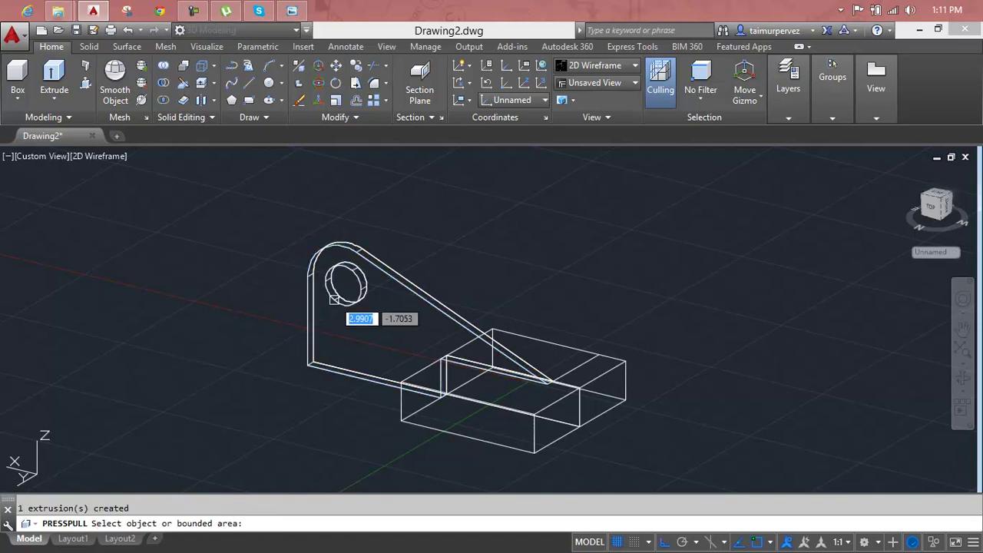
Step: From the back, press-pull the rib face by 1 and push the circle through as a hole
{"action": "middle_click_drag", "start_coordinate": [523, 300], "coordinate": [294, 299], "text": "shift"}
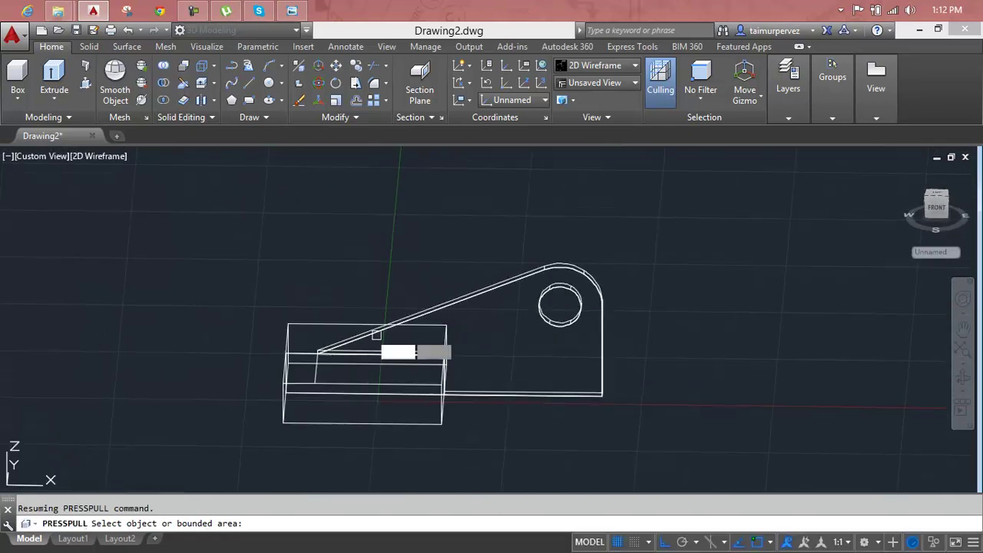
{"action": "left_click", "coordinate": [481, 333]}
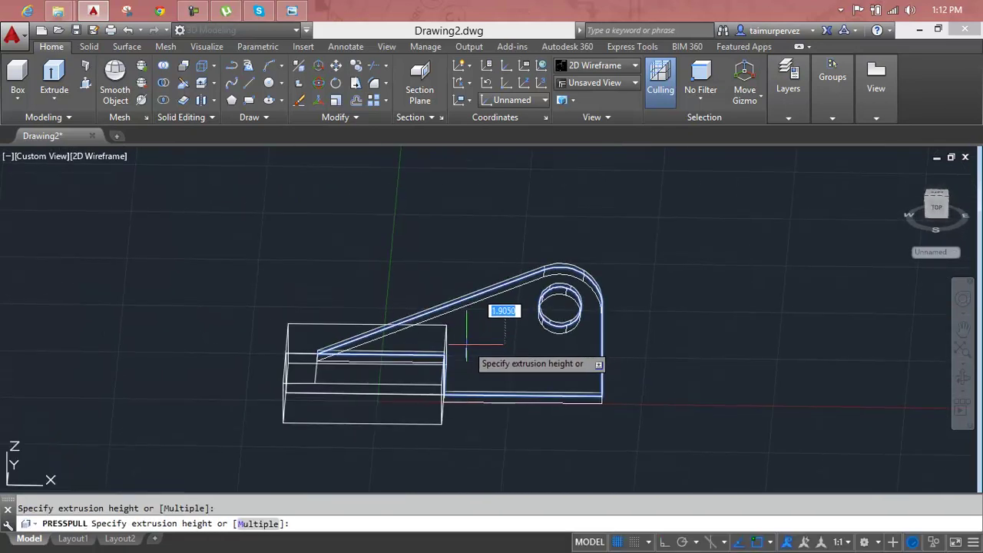
{"action": "type", "text": "1"}
{"action": "key", "text": "Return"}
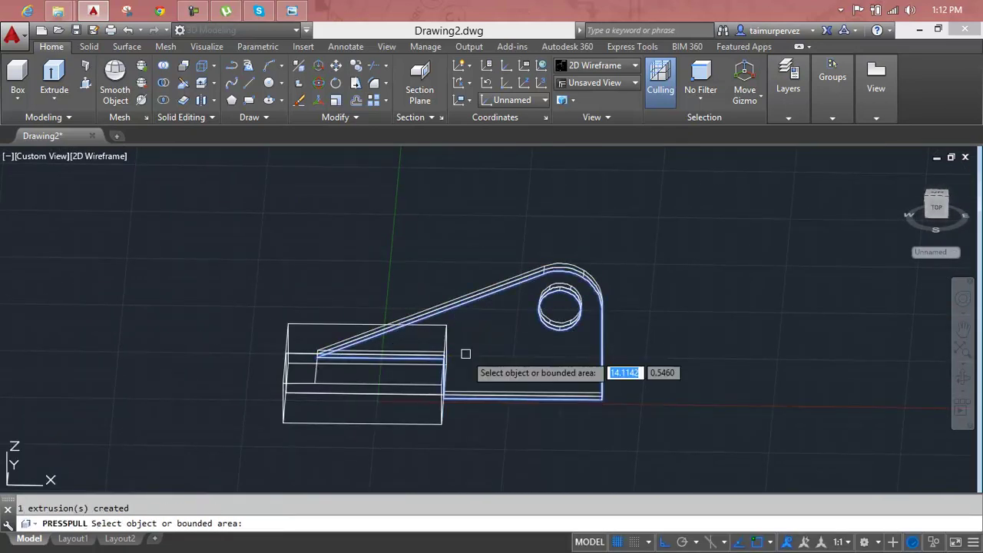
{"action": "left_click", "coordinate": [565, 306]}
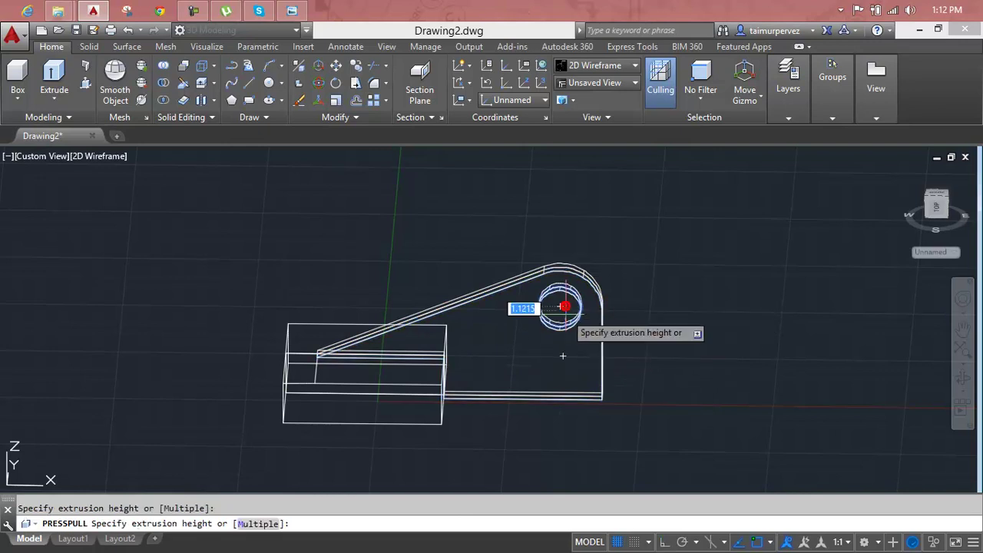
{"action": "type", "text": "1"}
{"action": "key", "text": "Return"}
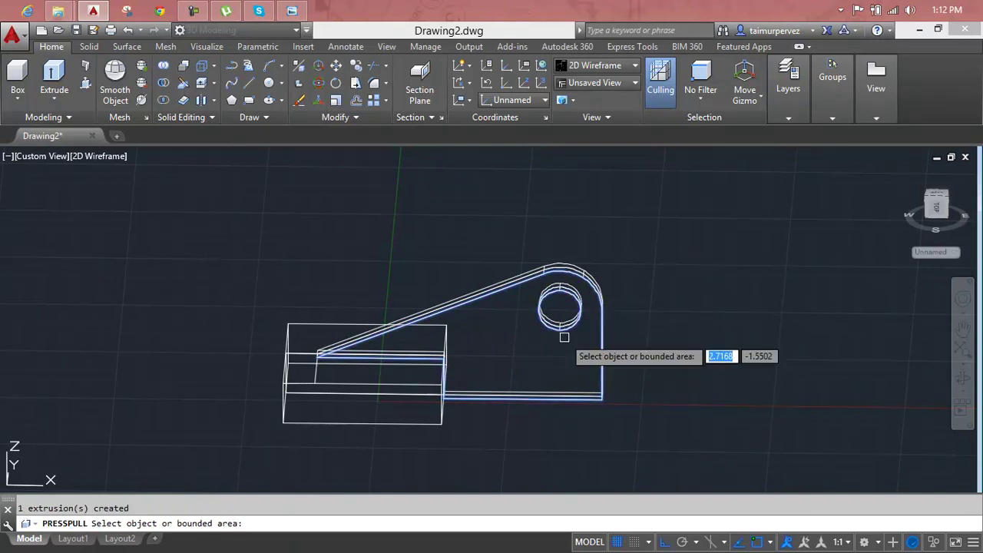
{"action": "middle_click_drag", "start_coordinate": [535, 355], "coordinate": [608, 389], "text": "shift"}
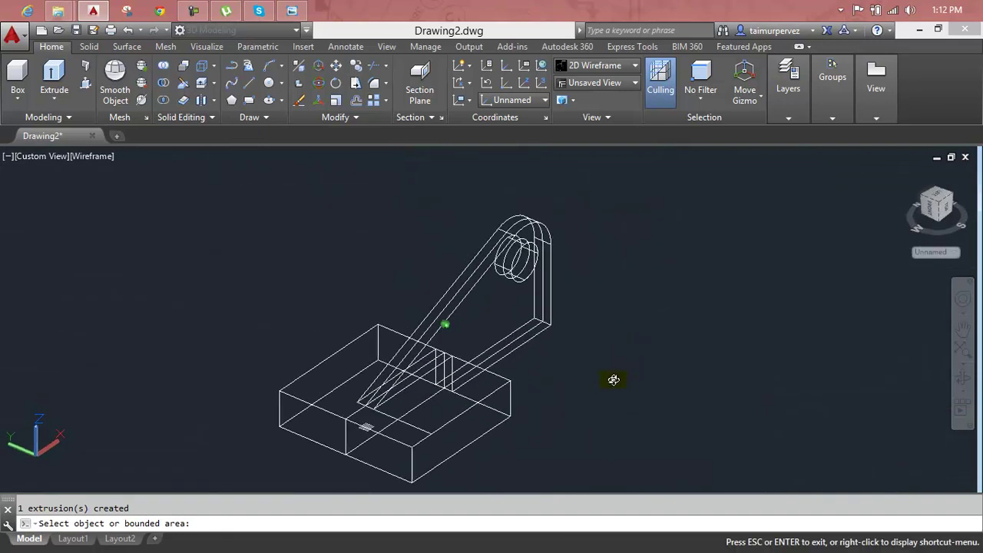
Step: Extrude the circle at the rib's rounded end into a solid cylinder
{"action": "scroll", "coordinate": [575, 282], "scroll_direction": "up", "scroll_amount": 2}
{"action": "scroll", "coordinate": [553, 261], "scroll_direction": "up", "scroll_amount": 2}
{"action": "key", "text": "Escape"}
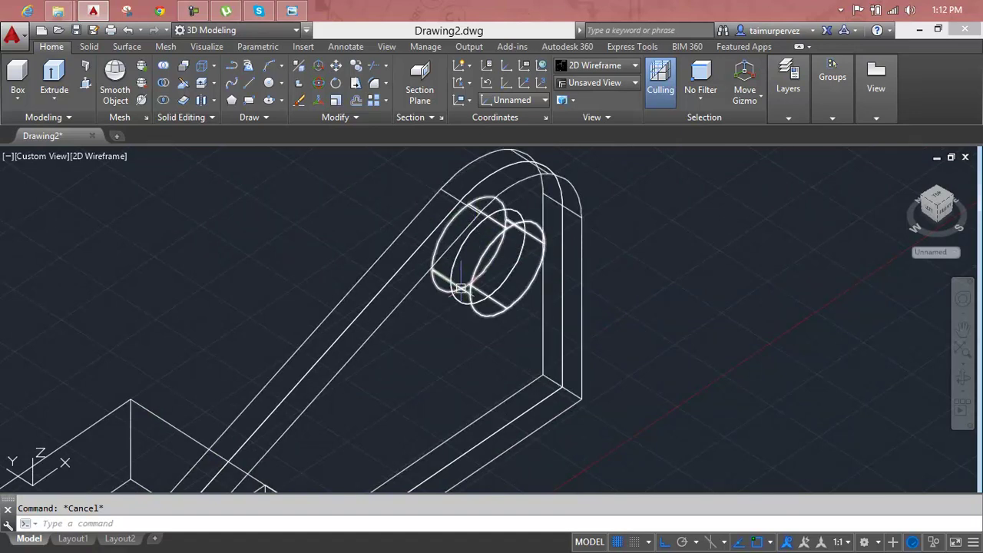
{"action": "left_click", "coordinate": [86, 85]}
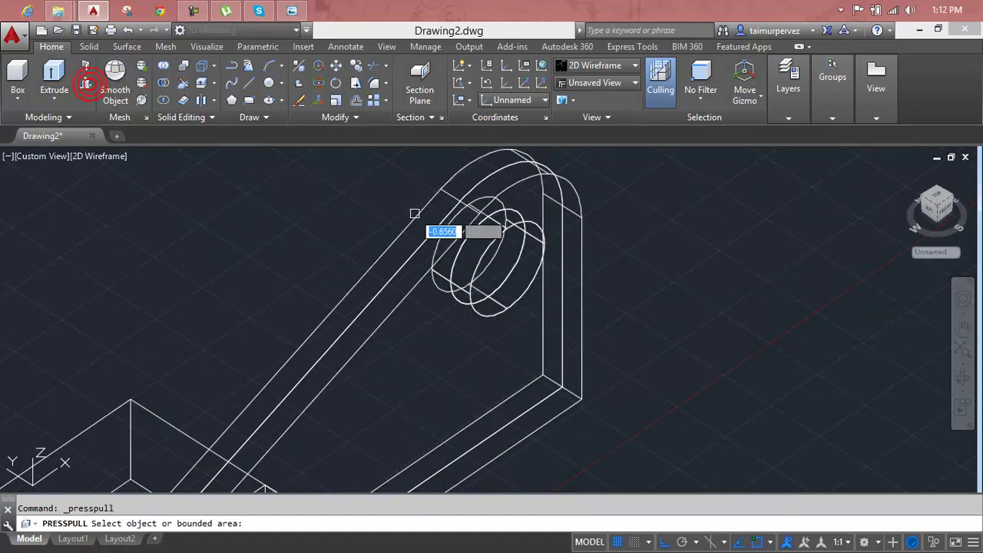
{"action": "left_click", "coordinate": [499, 272]}
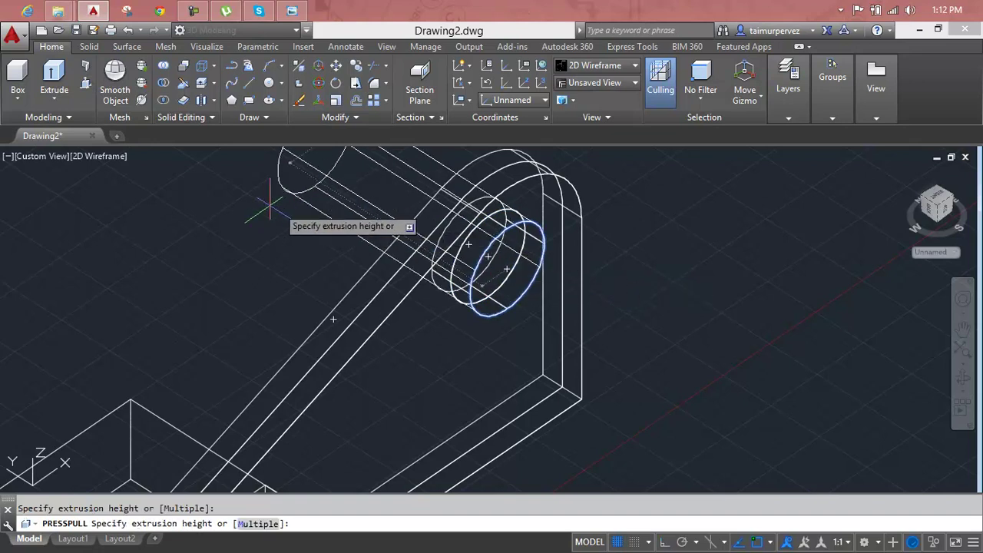
{"action": "middle_click_drag", "start_coordinate": [324, 295], "coordinate": [359, 318]}
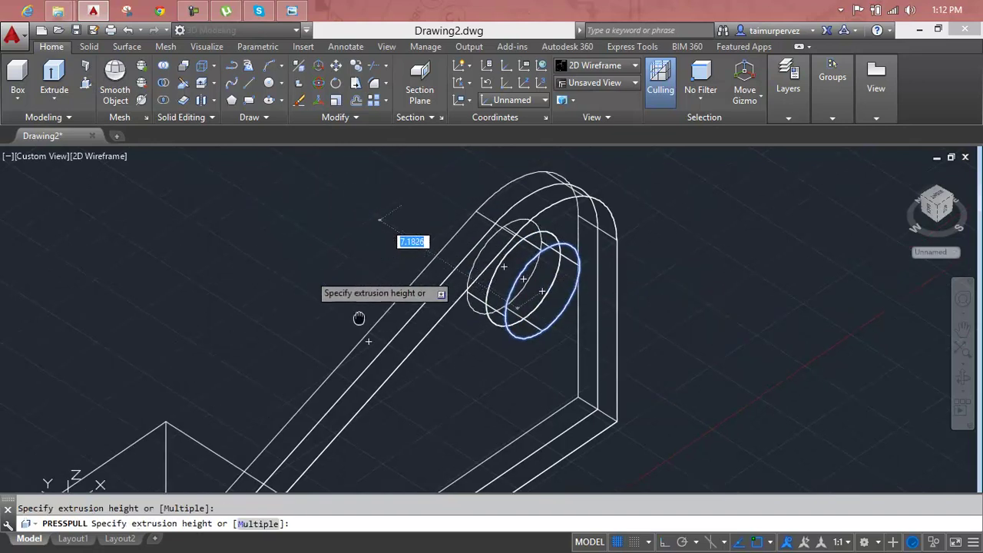
{"action": "left_click", "coordinate": [157, 241]}
{"action": "key", "text": "Escape"}
Step: Zoom and orbit out to bring the whole bracket model into view
{"action": "scroll", "coordinate": [361, 274], "scroll_direction": "down", "scroll_amount": 5}
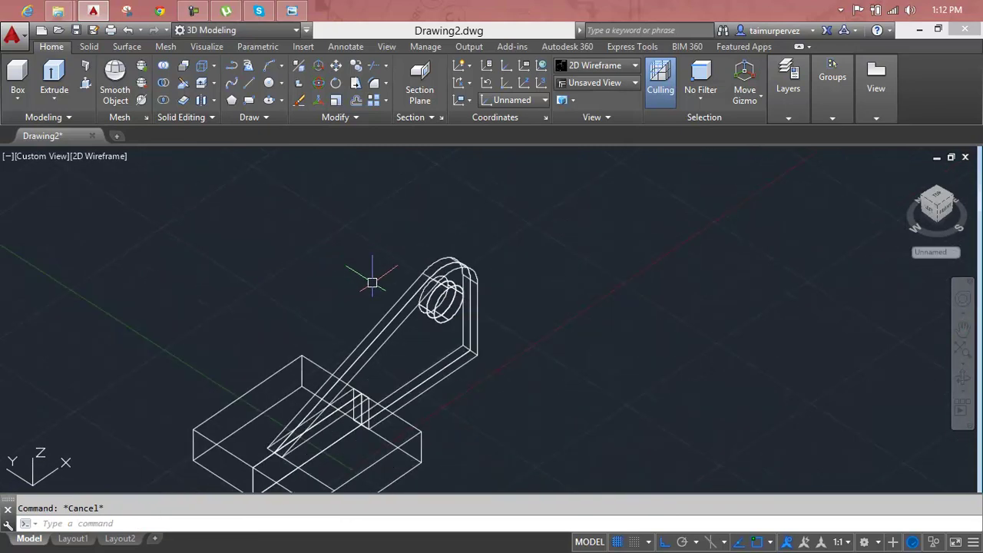
{"action": "middle_click_drag", "start_coordinate": [362, 274], "coordinate": [373, 253], "text": "shift"}
{"action": "key", "text": "F7"}
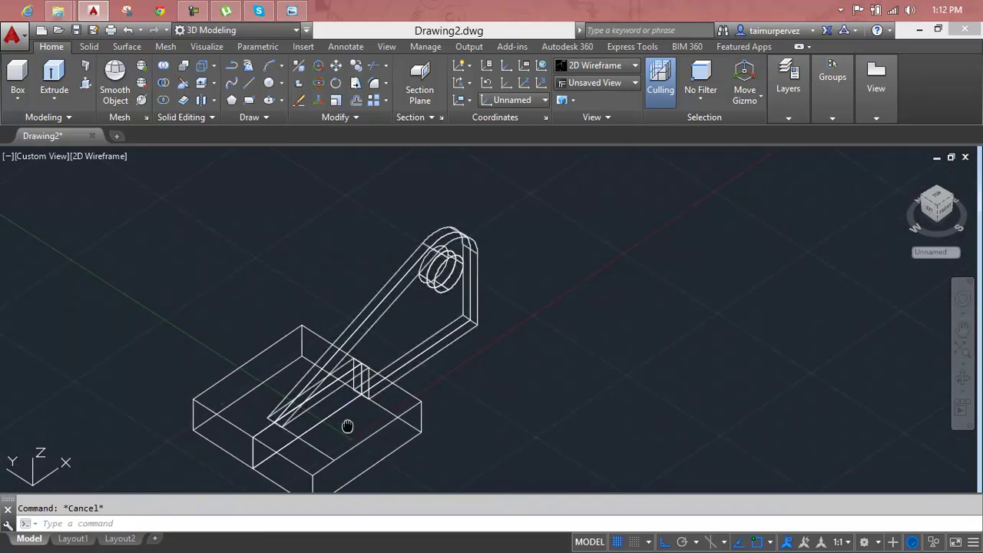
{"action": "middle_click_drag", "start_coordinate": [342, 414], "coordinate": [353, 397]}
{"action": "left_click", "coordinate": [609, 71]}
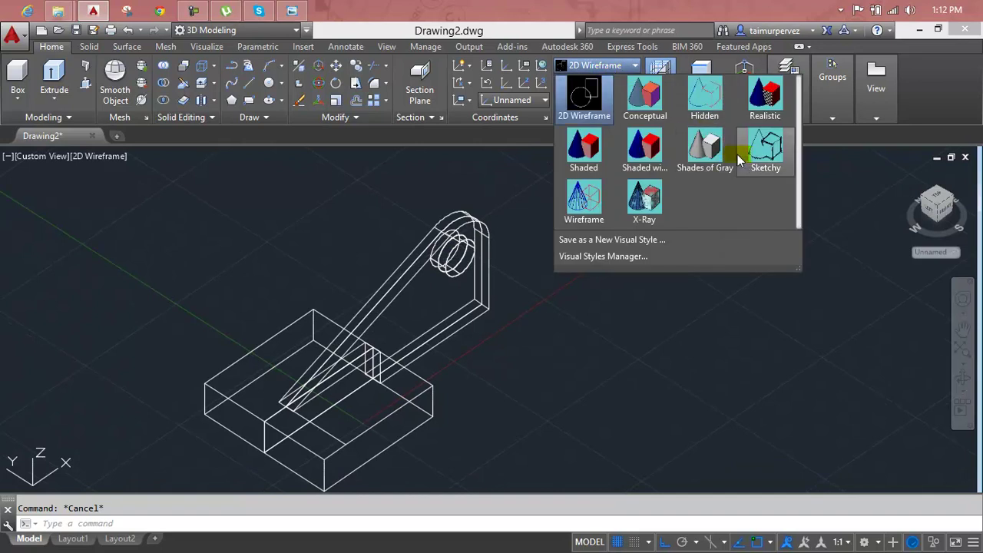
Step: Apply the Realistic visual style and delete the circular face inside the rib-end hole
{"action": "left_click", "coordinate": [772, 114]}
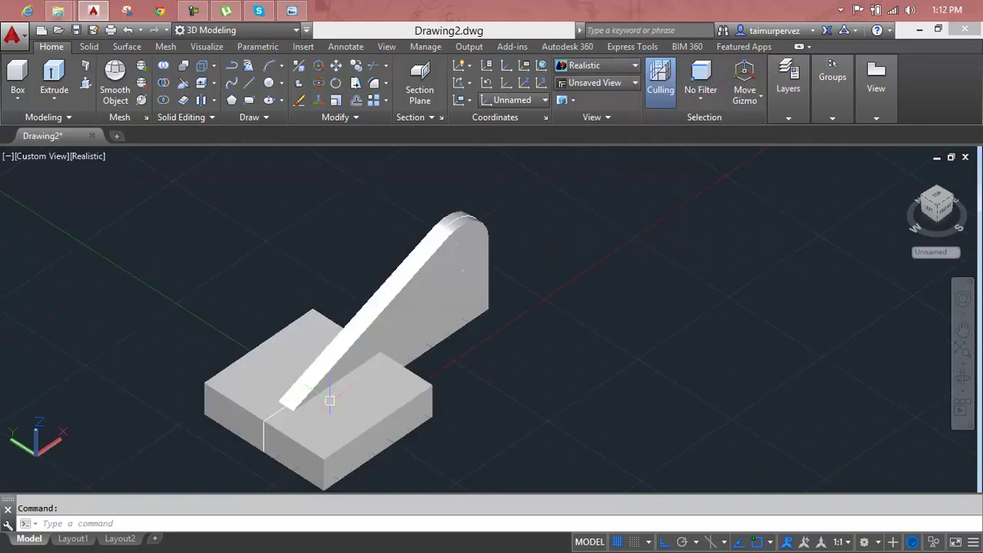
{"action": "scroll", "coordinate": [455, 259], "scroll_direction": "up", "scroll_amount": 2}
{"action": "left_click", "coordinate": [454, 260]}
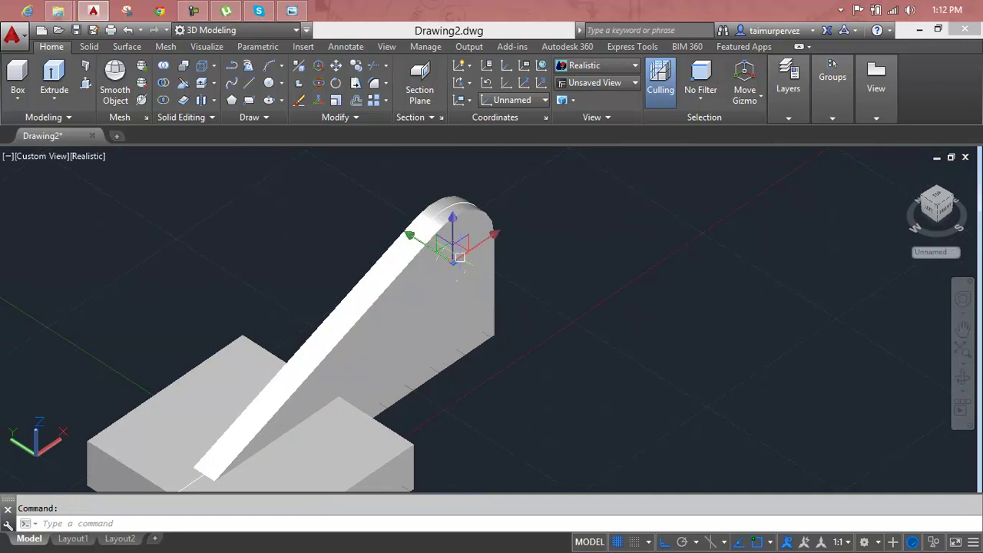
{"action": "scroll", "coordinate": [460, 257], "scroll_direction": "up", "scroll_amount": 2}
{"action": "left_click", "coordinate": [448, 261]}
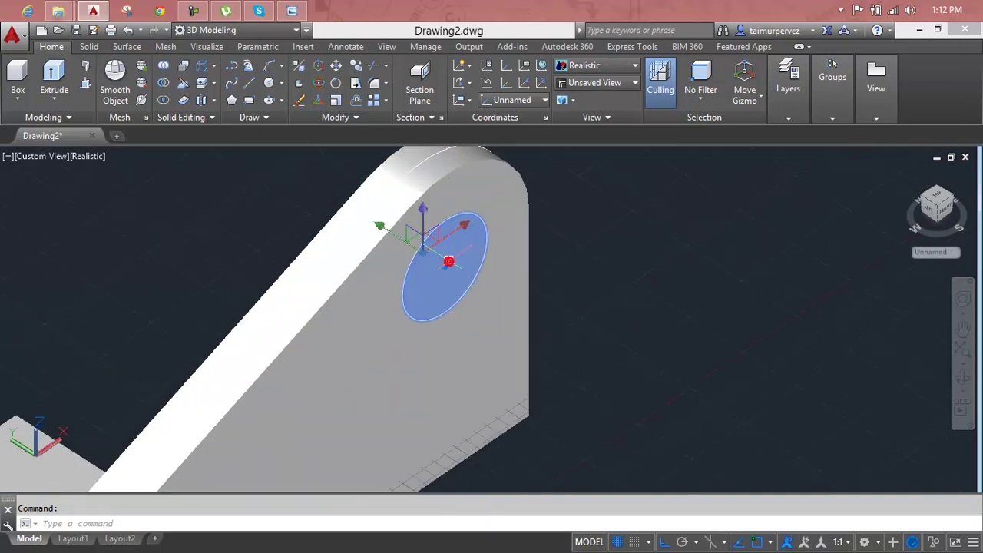
{"action": "key", "text": "Delete"}
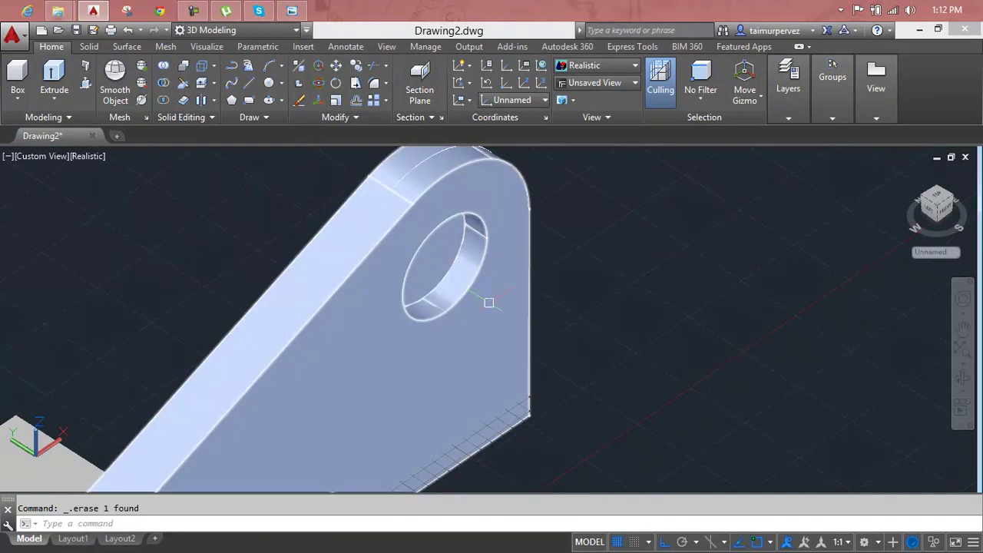
{"action": "mouse_move", "coordinate": [489, 302]}
{"action": "middle_mouse_down", "text": "shift"}
{"action": "mouse_move", "coordinate": [455, 286]}
{"action": "mouse_move", "coordinate": [574, 289]}
{"action": "mouse_move", "coordinate": [651, 270]}
{"action": "mouse_move", "coordinate": [496, 348]}
{"action": "mouse_move", "coordinate": [445, 358]}
{"action": "mouse_move", "coordinate": [411, 301]}
{"action": "middle_mouse_up", "text": "shift"}
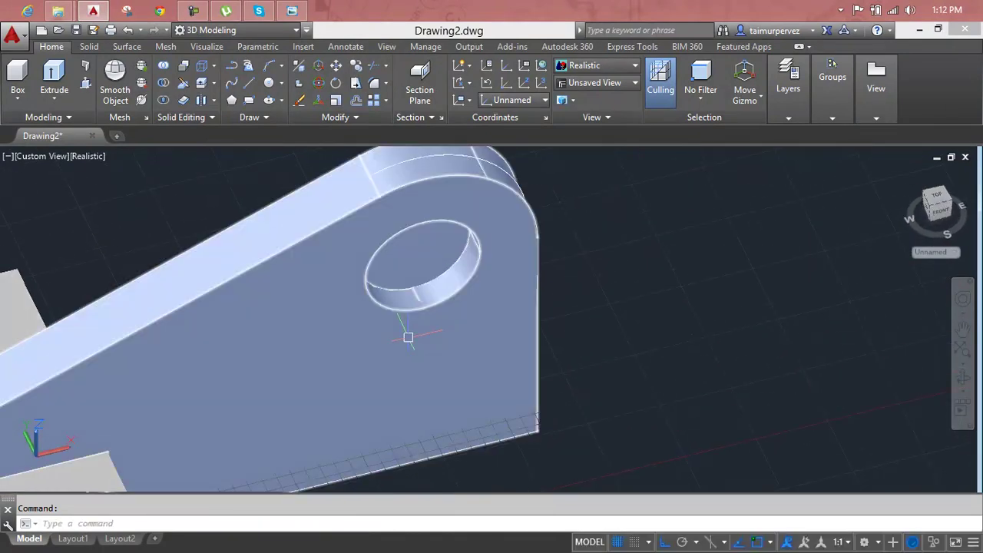
Step: Press-pull the rib-end hole so it passes cleanly through the plate
{"action": "left_click", "coordinate": [87, 82]}
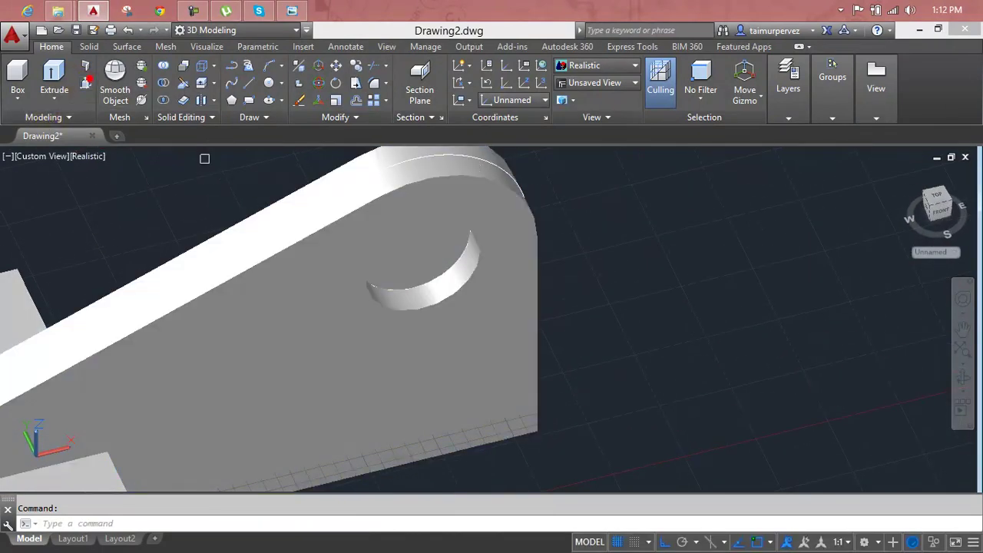
{"action": "left_click", "coordinate": [421, 262]}
{"action": "mouse_move", "coordinate": [417, 259]}
{"action": "middle_mouse_down", "text": "shift"}
{"action": "mouse_move", "coordinate": [377, 270]}
{"action": "mouse_move", "coordinate": [384, 265]}
{"action": "middle_mouse_up", "text": "shift"}
{"action": "left_click", "coordinate": [331, 221]}
{"action": "key", "text": "Escape"}
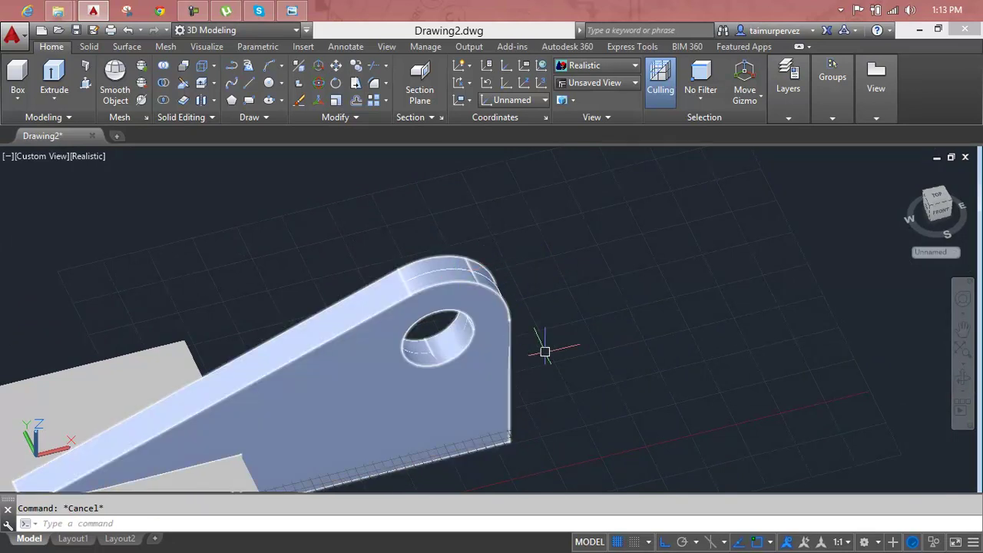
{"action": "scroll", "coordinate": [521, 332], "scroll_direction": "down", "scroll_amount": 3}
{"action": "mouse_move", "coordinate": [542, 345]}
{"action": "middle_mouse_down", "text": "shift"}
{"action": "mouse_move", "coordinate": [467, 304]}
{"action": "mouse_move", "coordinate": [466, 319]}
{"action": "middle_mouse_up", "text": "shift"}
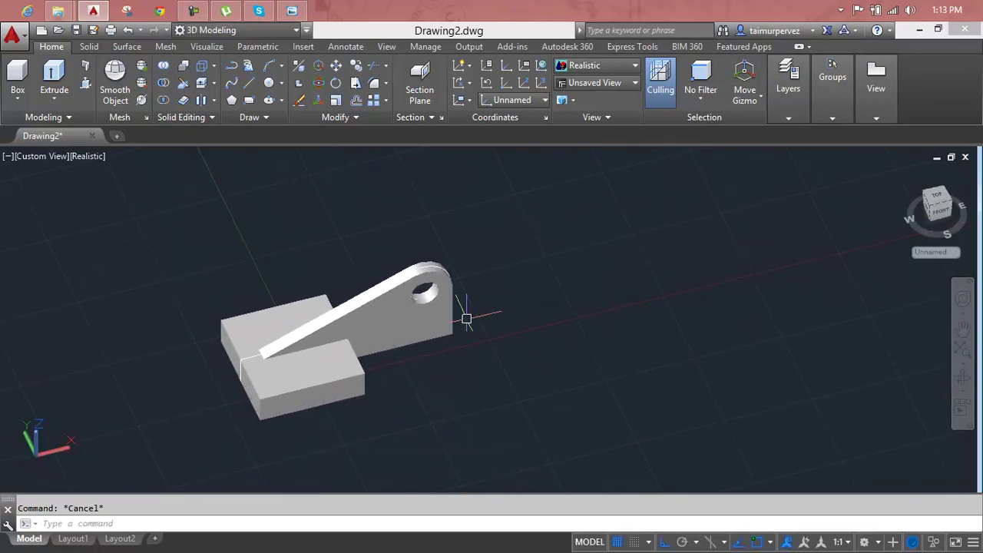
{"action": "type", "text": "M"}
Step: Move the rib and base block together from the block corner to a point further right
{"action": "key", "text": "Return"}
{"action": "left_click", "coordinate": [438, 331]}
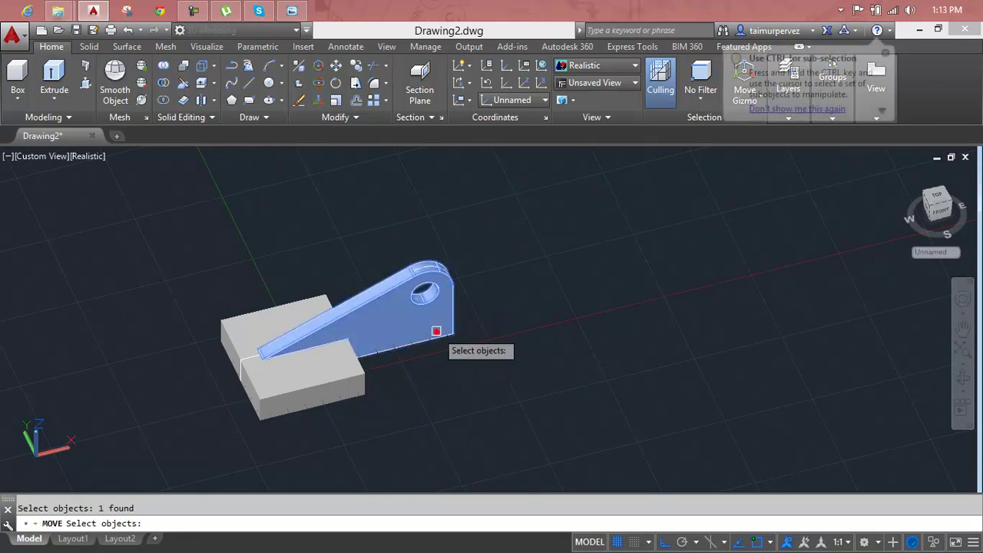
{"action": "key", "text": "Return"}
{"action": "key", "text": "Escape"}
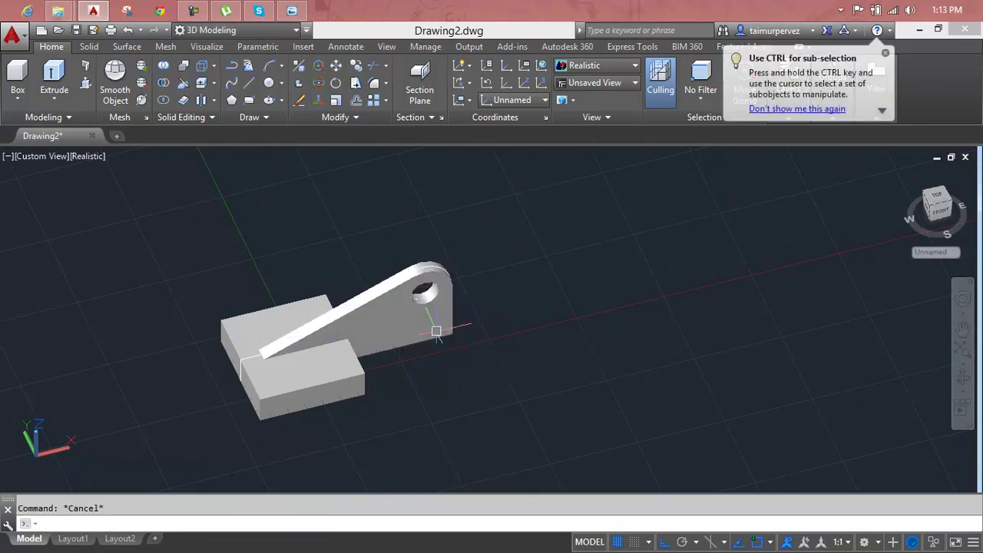
{"action": "type", "text": "M"}
{"action": "key", "text": "Return"}
{"action": "left_click", "coordinate": [436, 332]}
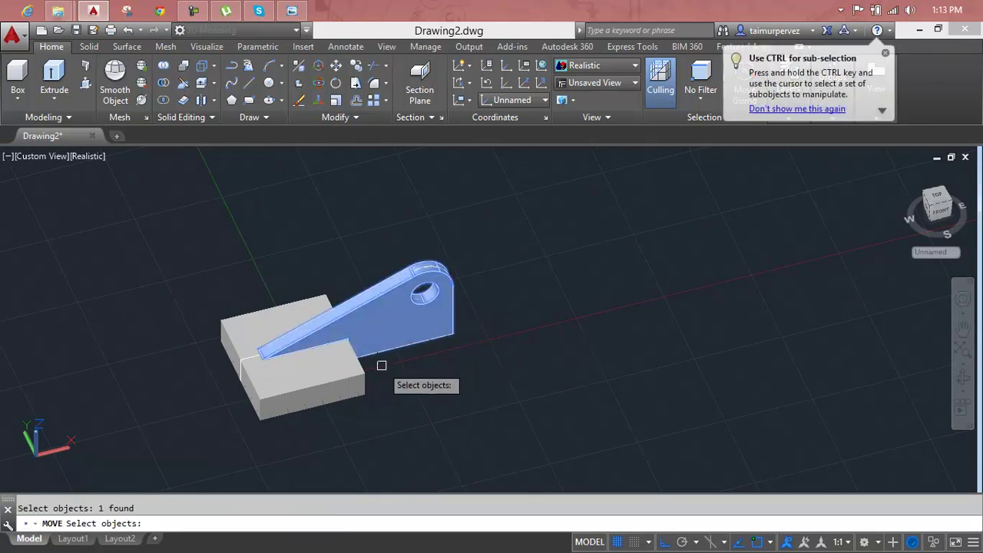
{"action": "left_click", "coordinate": [349, 372]}
{"action": "key", "text": "Return"}
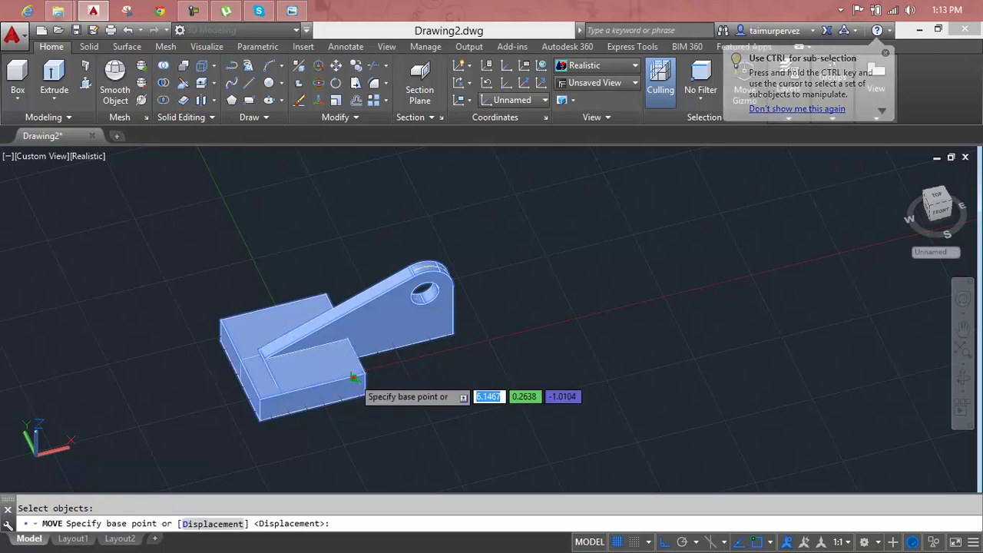
{"action": "left_click", "coordinate": [352, 376]}
{"action": "left_click", "coordinate": [729, 353]}
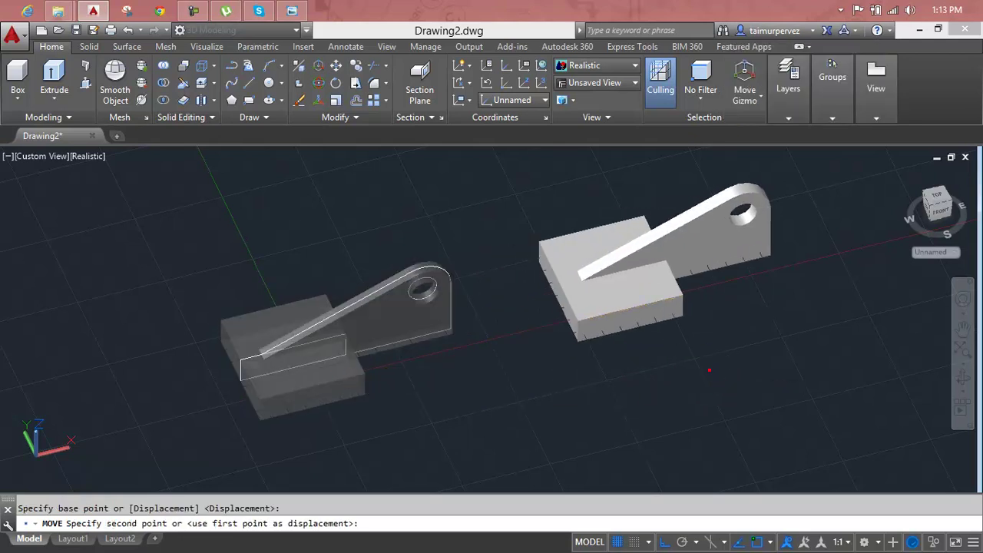
{"action": "key", "text": "Escape"}
Step: Window-select and delete the leftover 2D outline, then reframe the base block
{"action": "left_click", "coordinate": [493, 245]}
{"action": "left_click", "coordinate": [120, 425]}
{"action": "key", "text": "Delete"}
{"action": "scroll", "coordinate": [705, 321], "scroll_direction": "up", "scroll_amount": 3}
{"action": "scroll", "coordinate": [658, 276], "scroll_direction": "up", "scroll_amount": 2}
{"action": "middle_click_drag", "start_coordinate": [588, 301], "coordinate": [445, 373]}
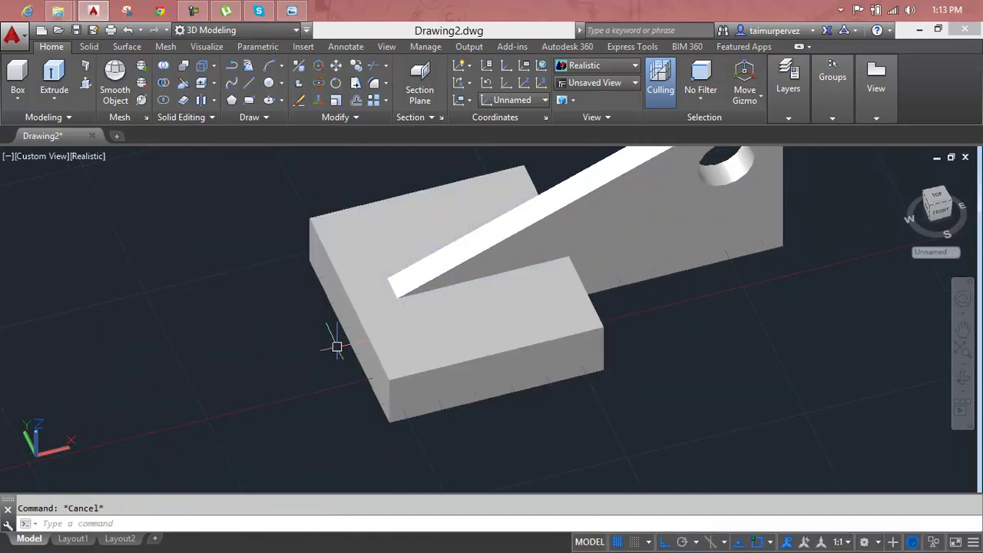
{"action": "mouse_move", "coordinate": [385, 390]}
{"action": "middle_mouse_down"}
{"action": "mouse_move", "coordinate": [397, 380]}
{"action": "mouse_move", "coordinate": [409, 393]}
{"action": "mouse_move", "coordinate": [414, 361]}
{"action": "middle_mouse_up"}
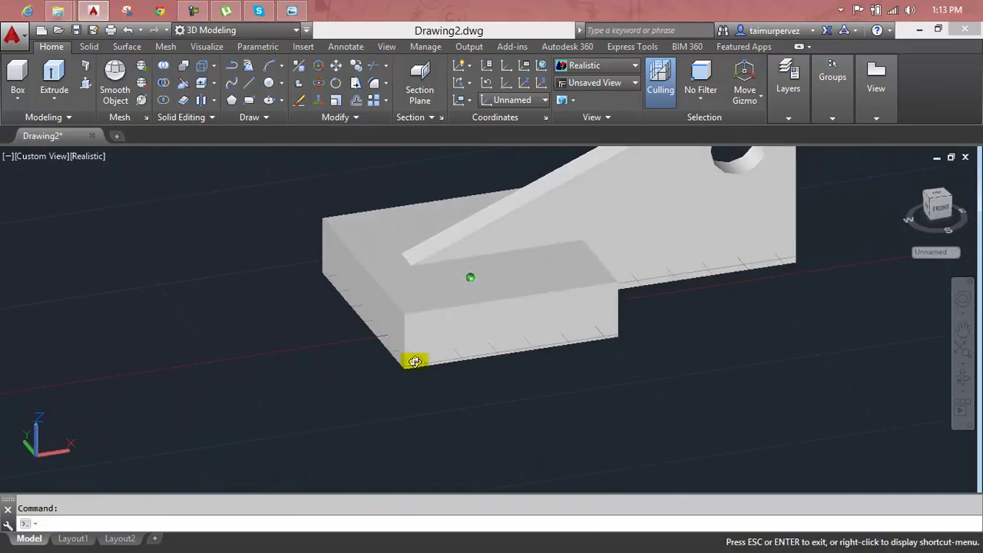
Step: Fillet the front vertical corner edge of the base block with radius 4
{"action": "scroll", "coordinate": [394, 323], "scroll_direction": "up", "scroll_amount": 2}
{"action": "type", "text": "f"}
{"action": "key", "text": "Return"}
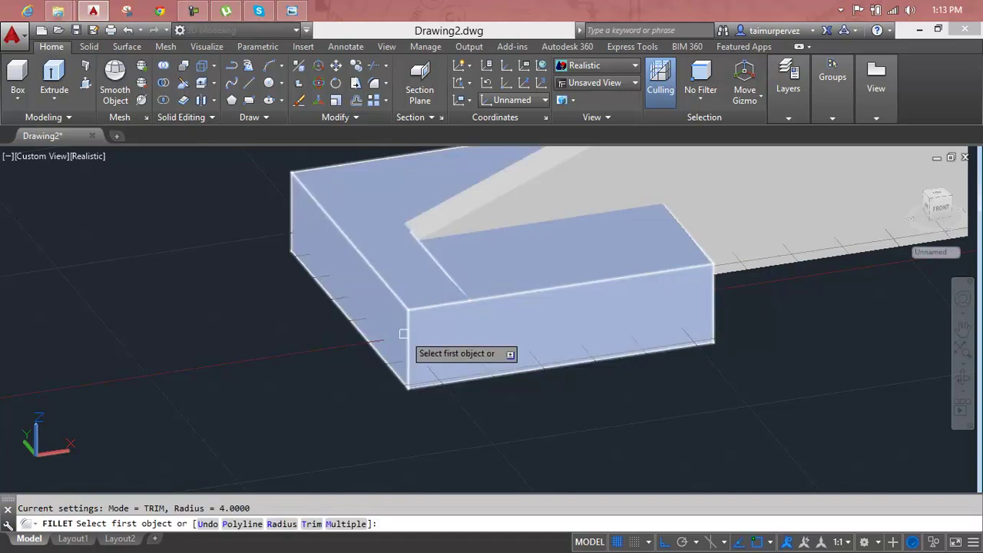
{"action": "type", "text": "r"}
{"action": "key", "text": "Return"}
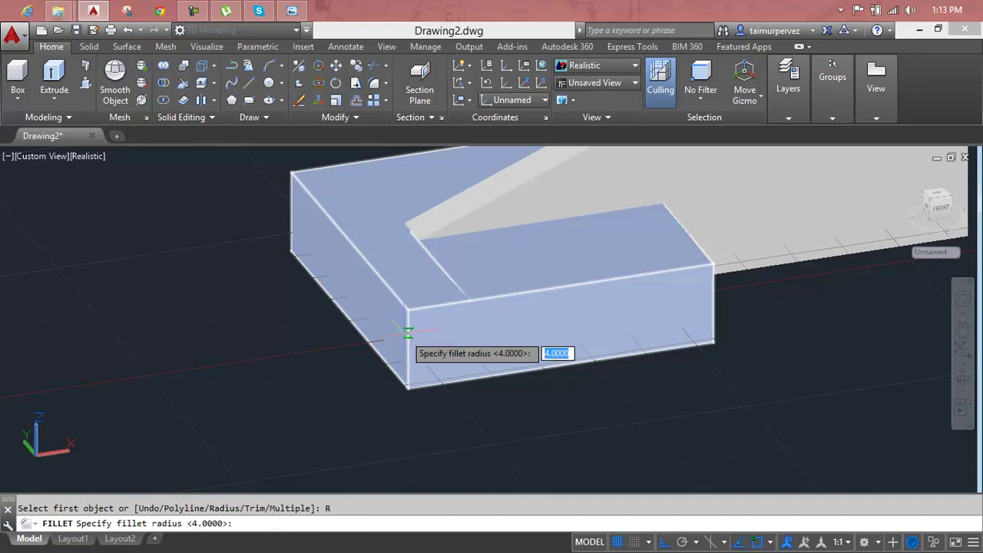
{"action": "type", "text": "4"}
{"action": "key", "text": "Return"}
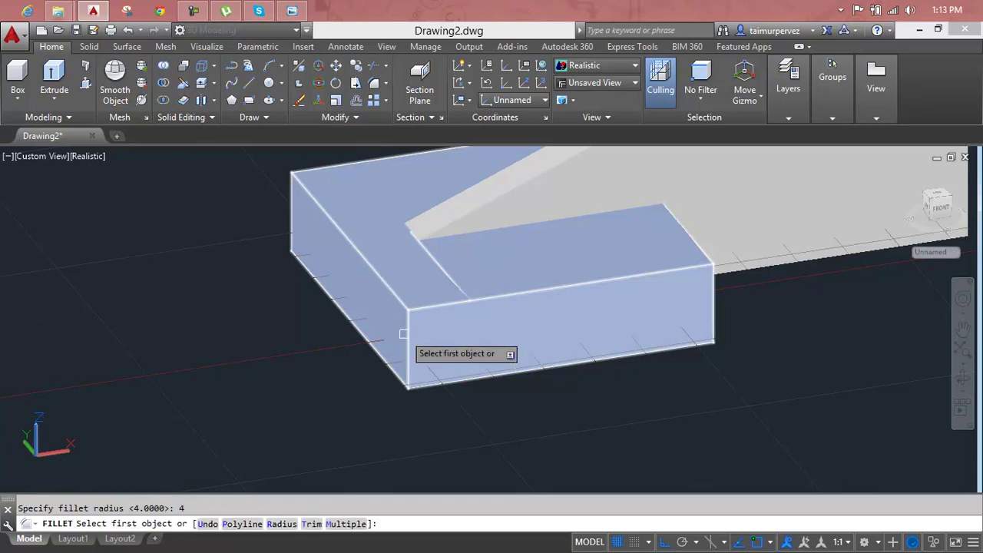
{"action": "left_click", "coordinate": [407, 338]}
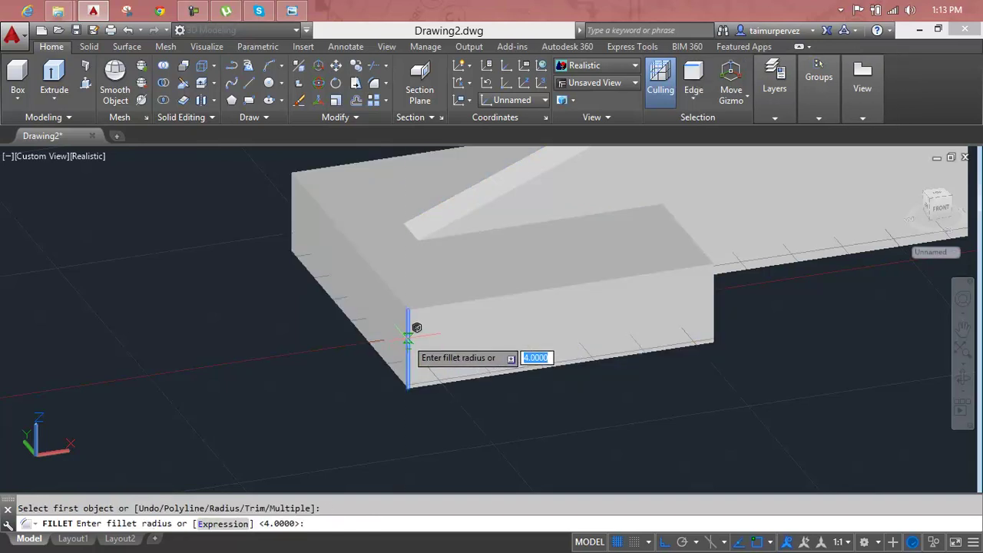
{"action": "key", "text": "Return"}
{"action": "key", "text": "Return"}
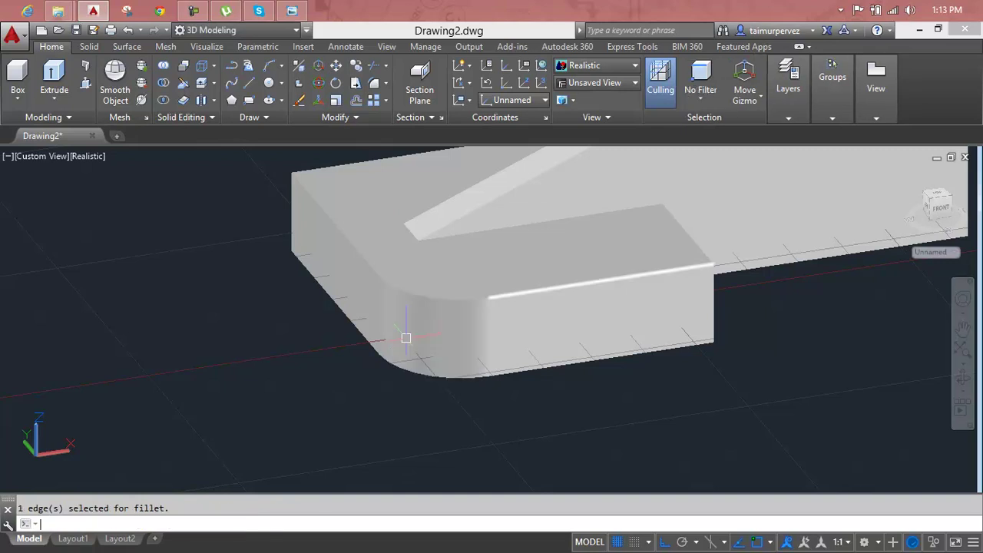
{"action": "key", "text": "Return"}
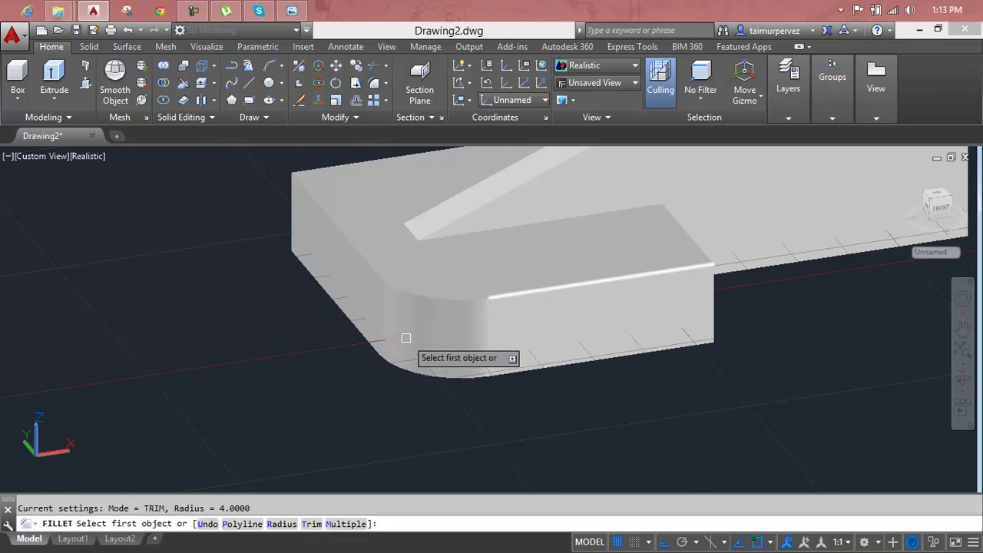
Step: Round the opposite vertical corner edge with the same radius 4
{"action": "middle_click_drag", "start_coordinate": [406, 338], "coordinate": [586, 346], "text": "shift"}
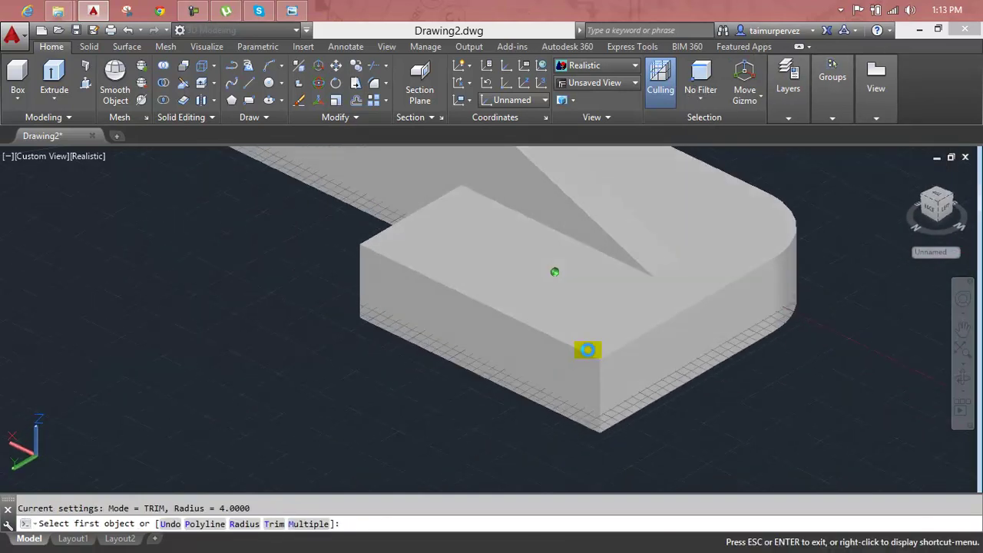
{"action": "left_click", "coordinate": [599, 392]}
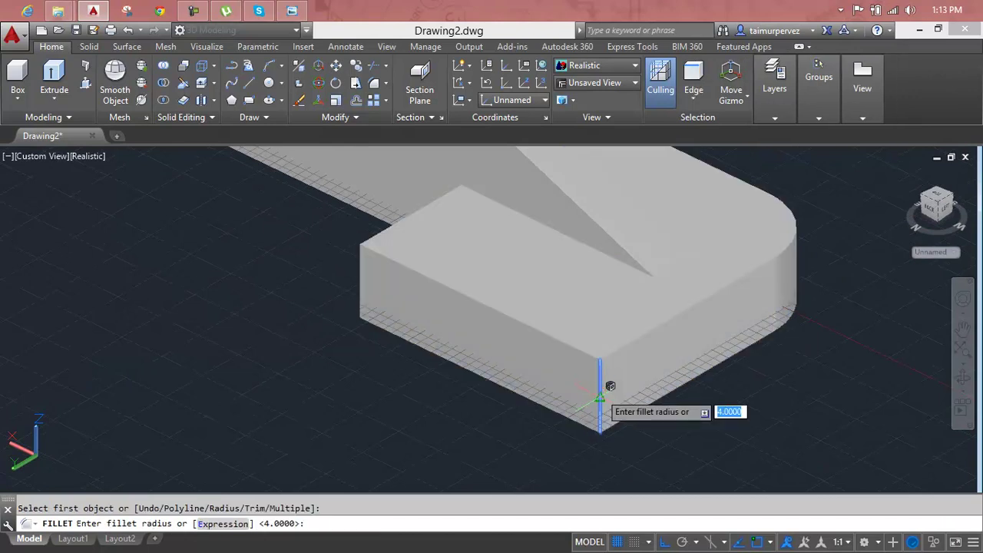
{"action": "key", "text": "Return"}
{"action": "key", "text": "Return"}
{"action": "mouse_move", "coordinate": [586, 395]}
{"action": "middle_mouse_down", "text": "shift"}
{"action": "mouse_move", "coordinate": [683, 368]}
{"action": "mouse_move", "coordinate": [677, 377]}
{"action": "middle_mouse_up", "text": "shift"}
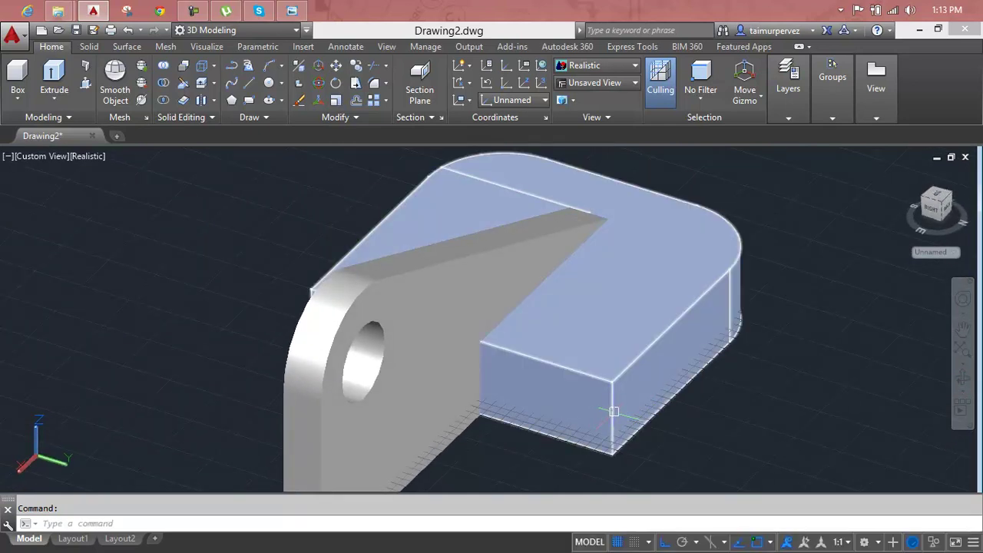
Step: Fillet a third vertical corner edge of the base block at radius 4
{"action": "key", "text": "Return"}
{"action": "left_click", "coordinate": [612, 407]}
{"action": "key", "text": "Return"}
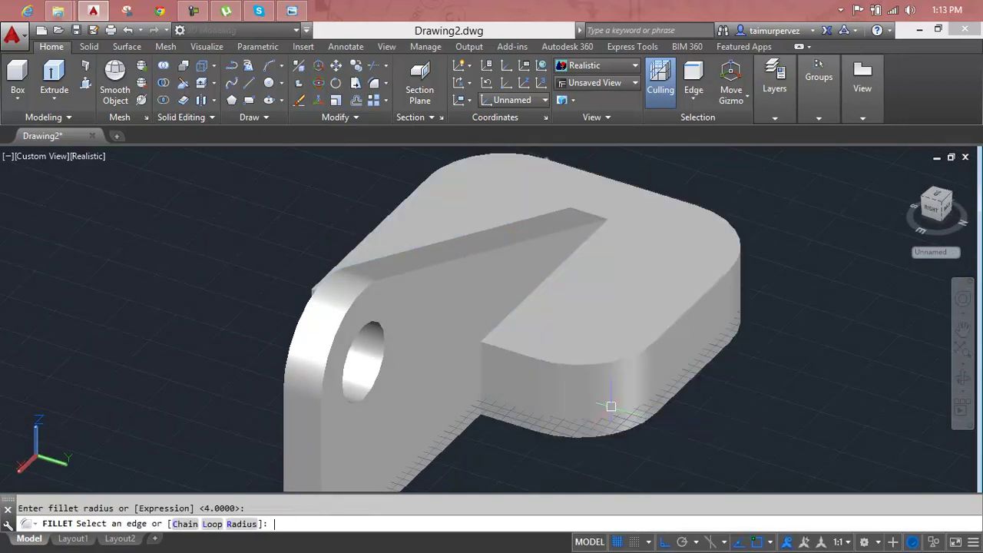
{"action": "key", "text": "Return"}
{"action": "middle_click_drag", "start_coordinate": [610, 406], "coordinate": [724, 386], "text": "shift"}
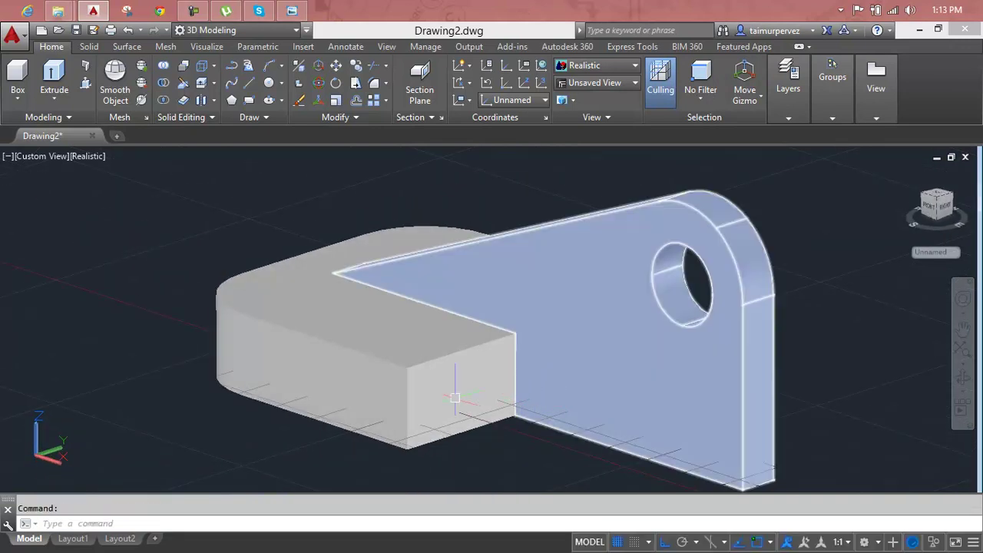
Step: Fillet the last vertical corner edge at radius 4 and inspect the rounded base
{"action": "type", "text": "f"}
{"action": "key", "text": "Return"}
{"action": "left_click", "coordinate": [407, 395]}
{"action": "key", "text": "Return"}
{"action": "key", "text": "Return"}
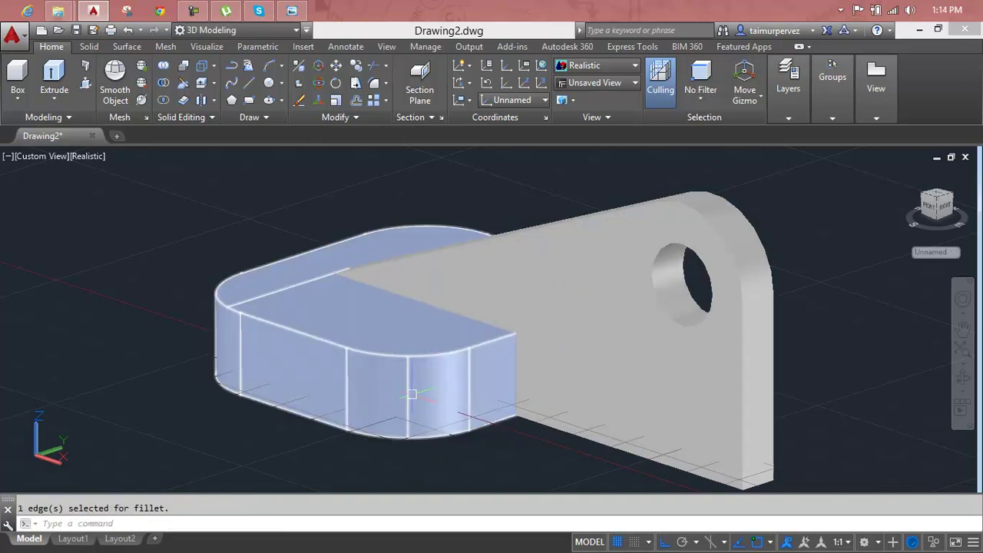
{"action": "mouse_move", "coordinate": [453, 396]}
{"action": "middle_mouse_down", "text": "shift"}
{"action": "mouse_move", "coordinate": [149, 402]}
{"action": "mouse_move", "coordinate": [208, 419]}
{"action": "middle_mouse_up", "text": "shift"}
{"action": "mouse_move", "coordinate": [281, 386]}
{"action": "middle_mouse_down", "text": "shift"}
{"action": "mouse_move", "coordinate": [456, 390]}
{"action": "mouse_move", "coordinate": [423, 408]}
{"action": "middle_mouse_up", "text": "shift"}
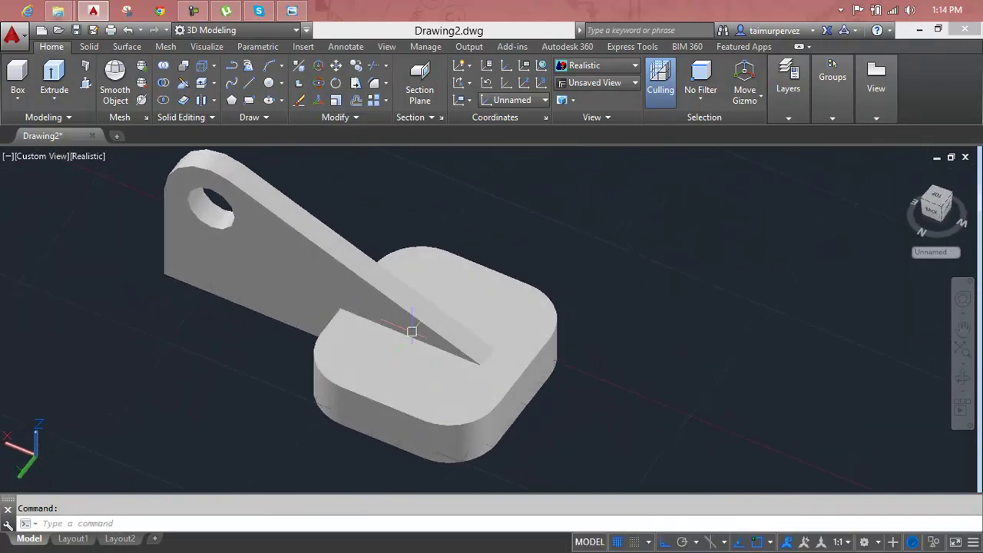
{"action": "scroll", "coordinate": [411, 338], "scroll_direction": "up", "scroll_amount": 2}
{"action": "scroll", "coordinate": [411, 332], "scroll_direction": "down", "scroll_amount": 2}
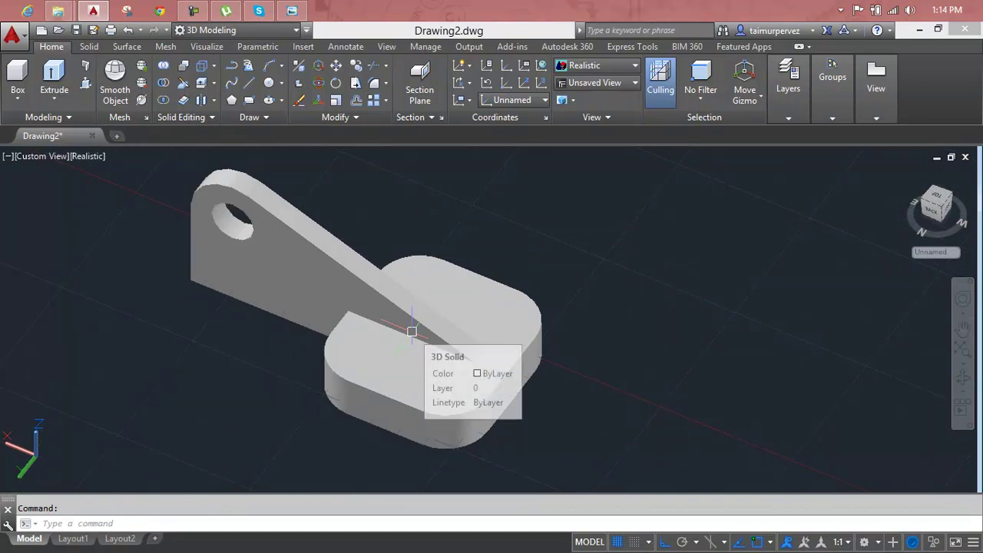
{"action": "scroll", "coordinate": [411, 331], "scroll_direction": "up", "scroll_amount": 2}
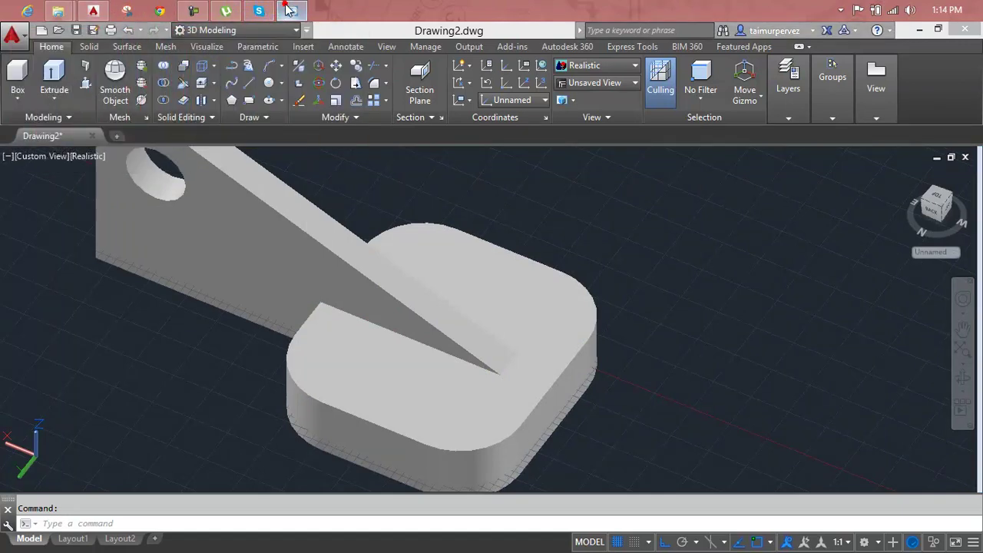
{"action": "left_click", "coordinate": [290, 9]}
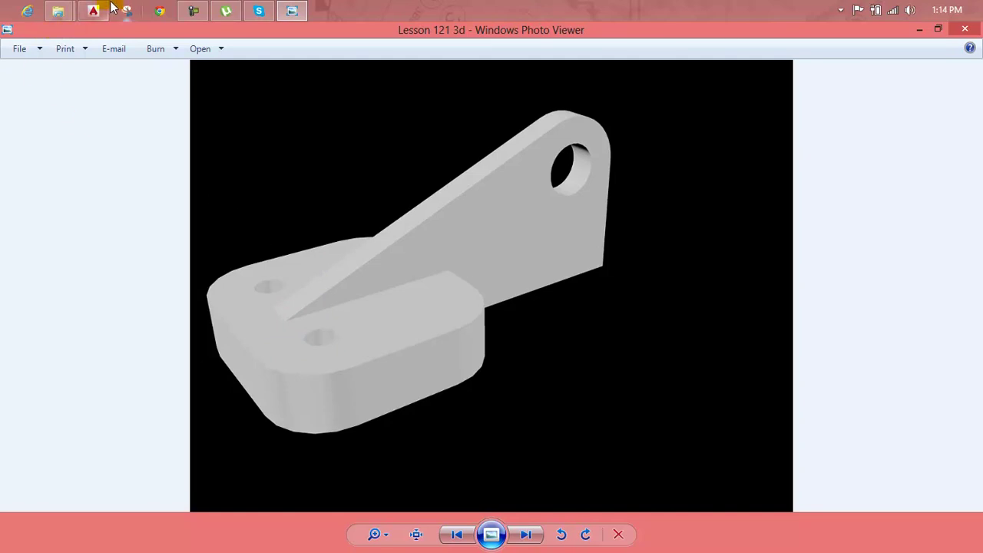
{"action": "mouse_move", "coordinate": [93, 11]}
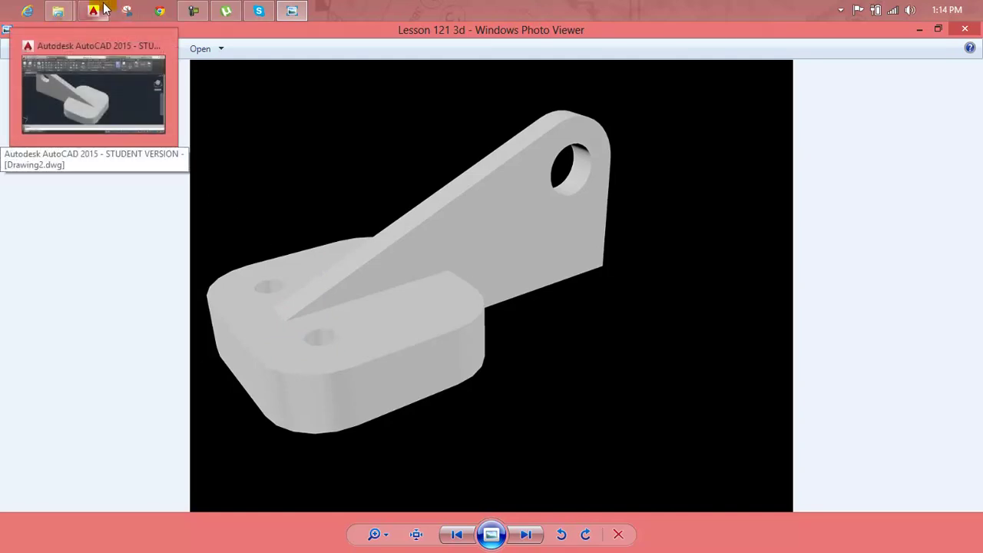
Step: Check the Lesson 121 3d reference image, then switch back to the AutoCAD drawing
{"action": "left_click", "coordinate": [104, 10]}
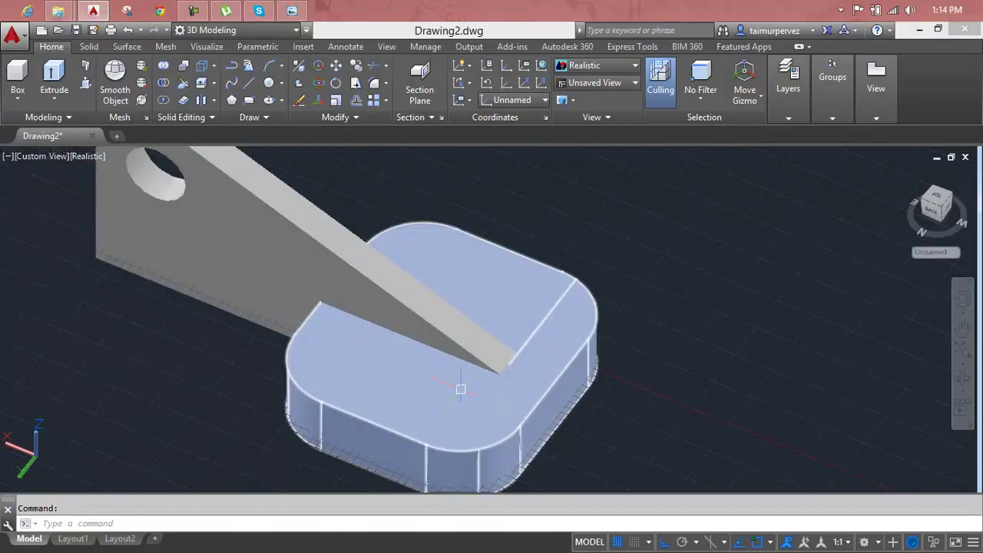
Step: Draw a radius-2 circle on the base top, then erase it as misplaced
{"action": "left_click", "coordinate": [545, 315]}
{"action": "key", "text": "Escape"}
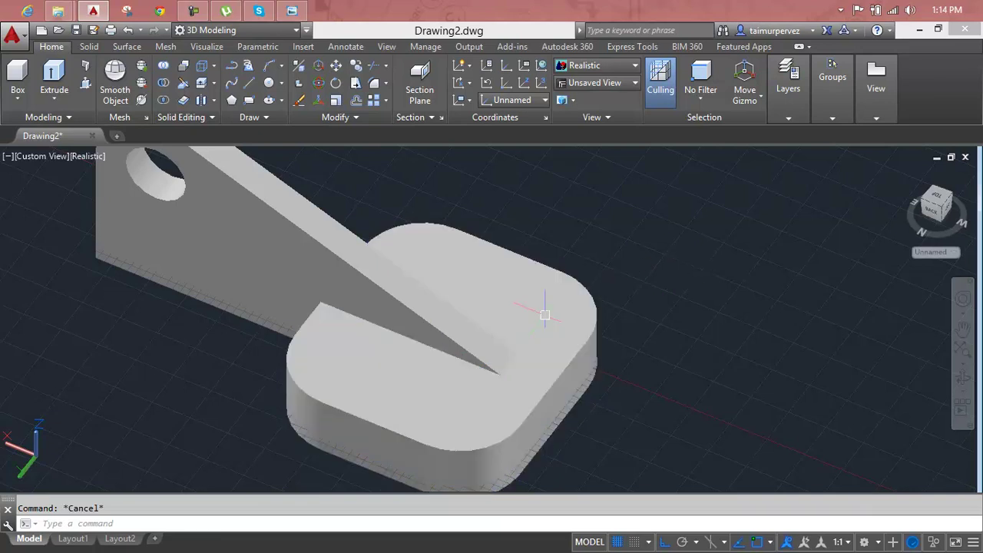
{"action": "type", "text": "C"}
{"action": "key", "text": "Return"}
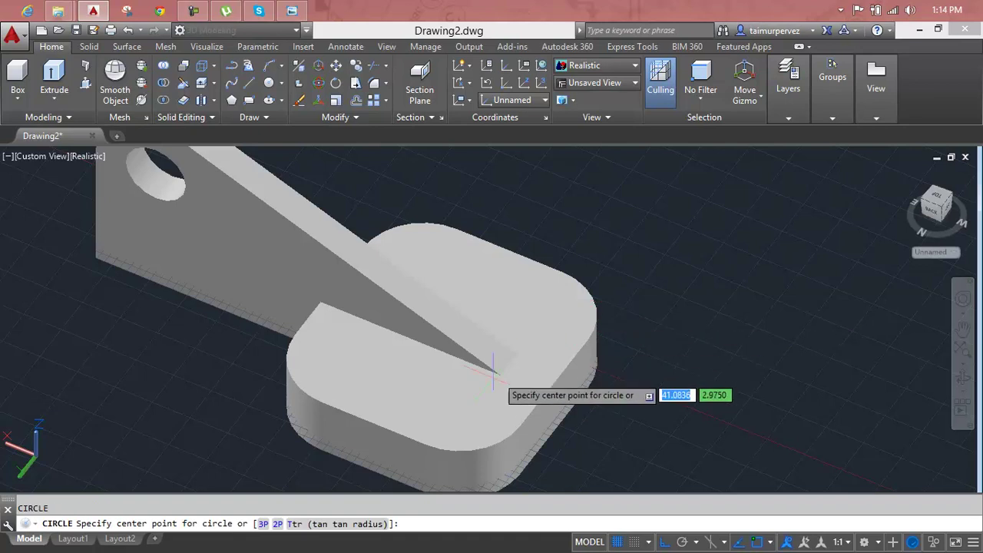
{"action": "left_click", "coordinate": [459, 401]}
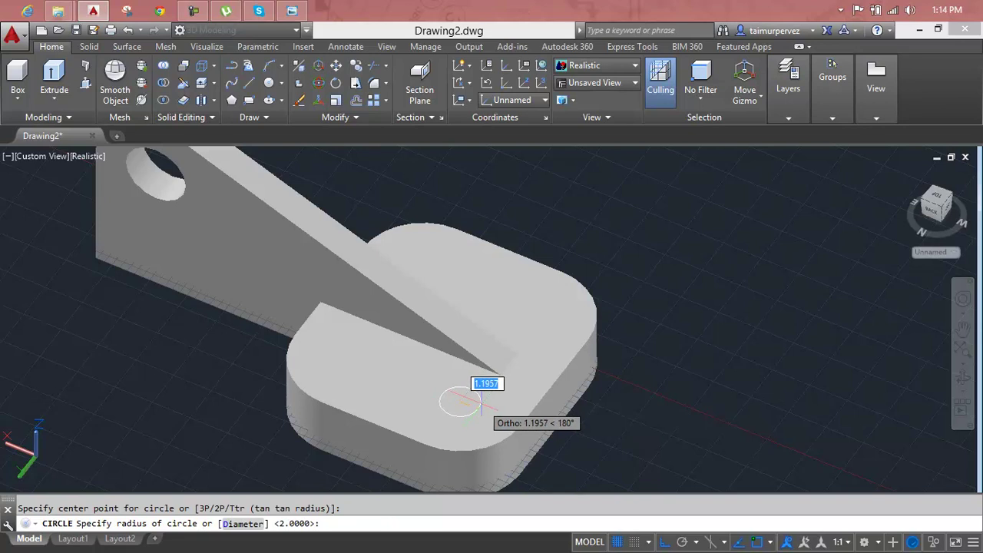
{"action": "type", "text": "2"}
{"action": "key", "text": "Return"}
{"action": "scroll", "coordinate": [568, 337], "scroll_direction": "down", "scroll_amount": 3}
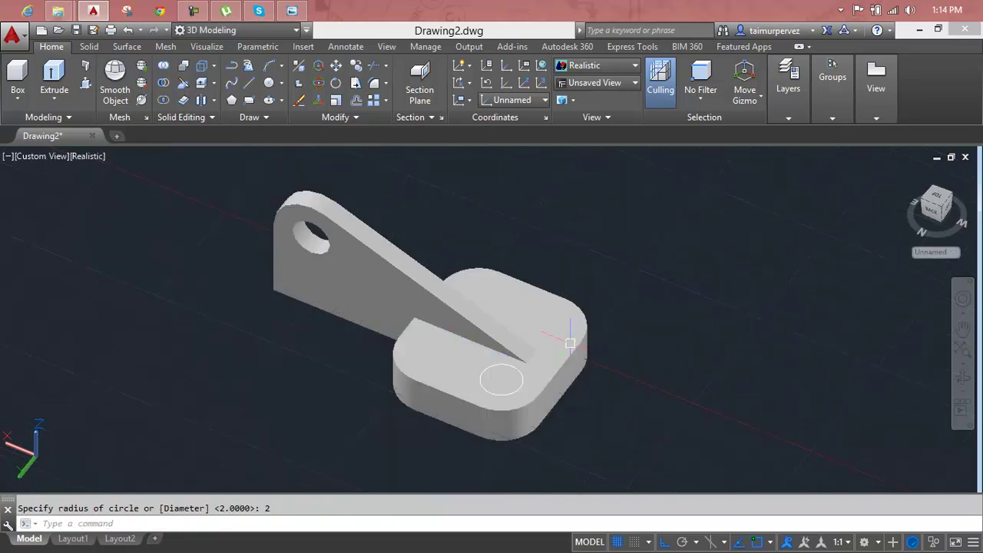
{"action": "middle_click_drag", "start_coordinate": [567, 337], "coordinate": [544, 357]}
{"action": "key", "text": "Escape"}
{"action": "scroll", "coordinate": [485, 390], "scroll_direction": "up", "scroll_amount": 3}
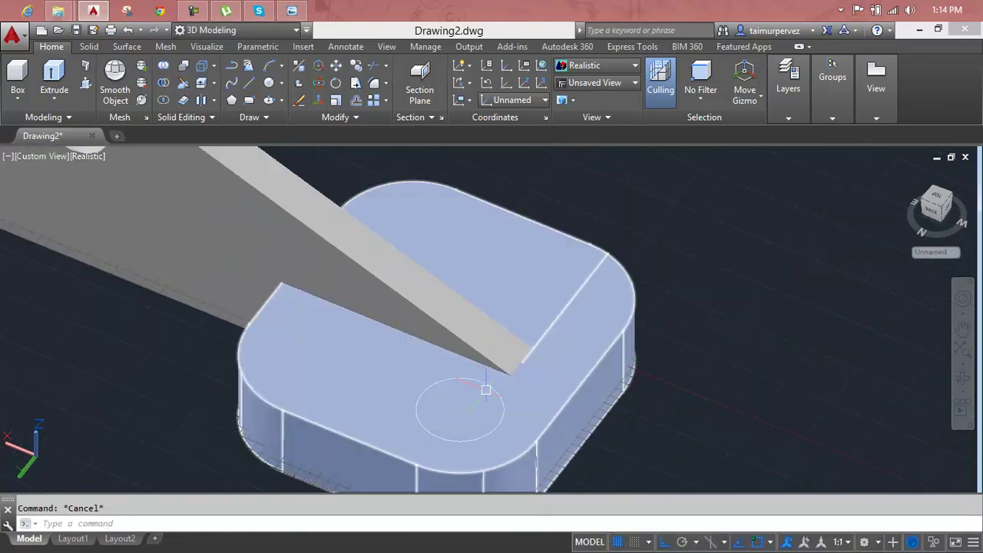
{"action": "left_click", "coordinate": [496, 392]}
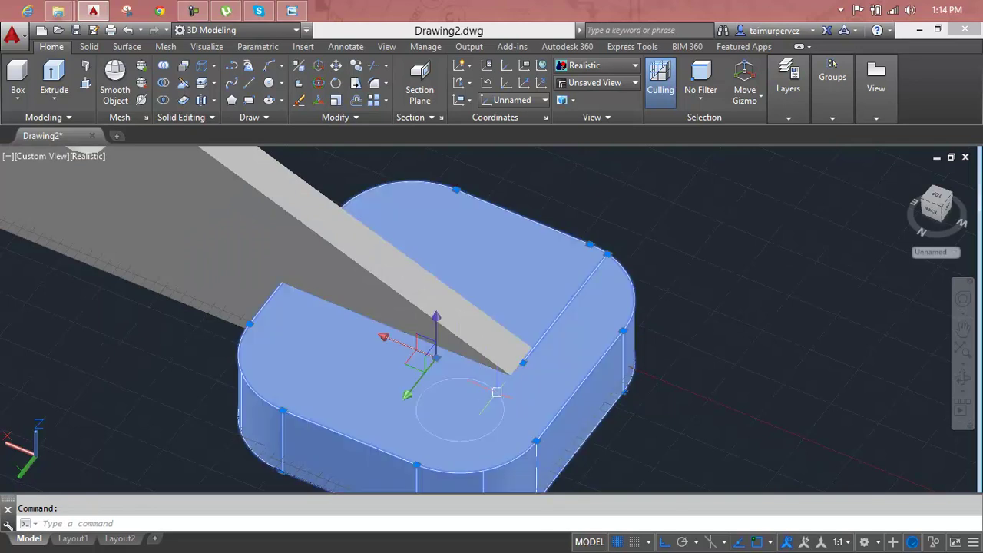
{"action": "scroll", "coordinate": [497, 392], "scroll_direction": "up", "scroll_amount": 3}
{"action": "key", "text": "Escape"}
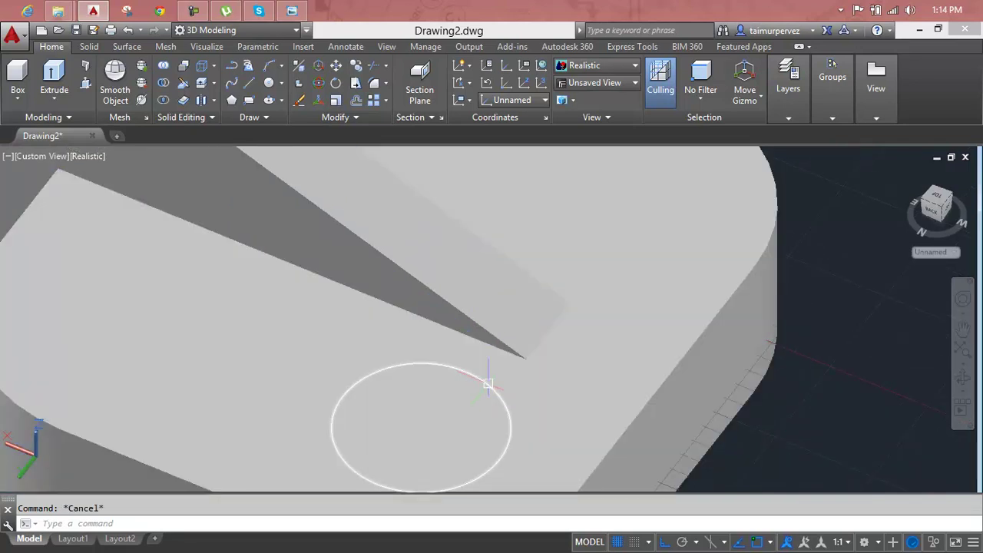
{"action": "left_click", "coordinate": [487, 384]}
{"action": "key", "text": "Delete"}
Step: Draw the first radius-1 hole circle on the base block's top face
{"action": "type", "text": "c"}
{"action": "key", "text": "Return"}
{"action": "scroll", "coordinate": [488, 392], "scroll_direction": "down", "scroll_amount": 2}
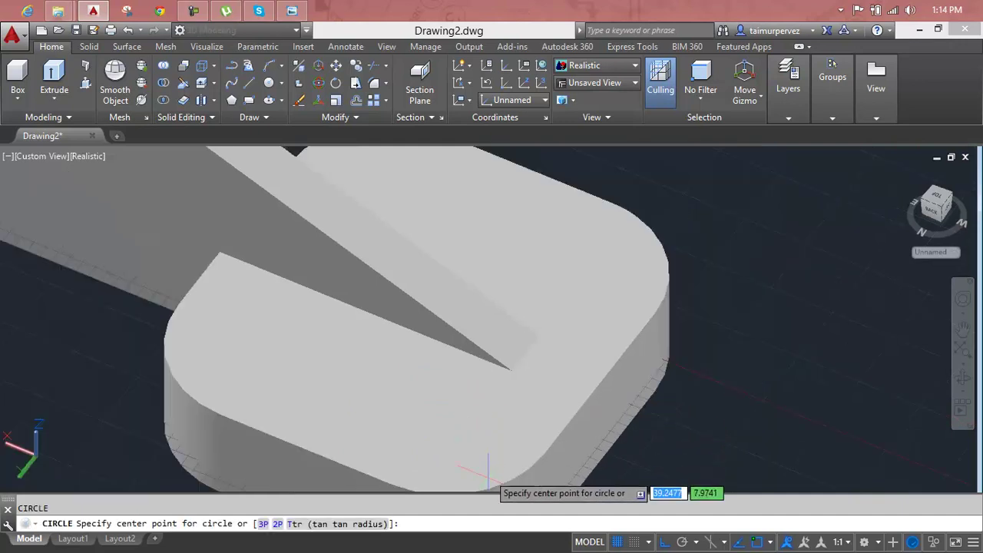
{"action": "left_click", "coordinate": [446, 413]}
{"action": "type", "text": "1"}
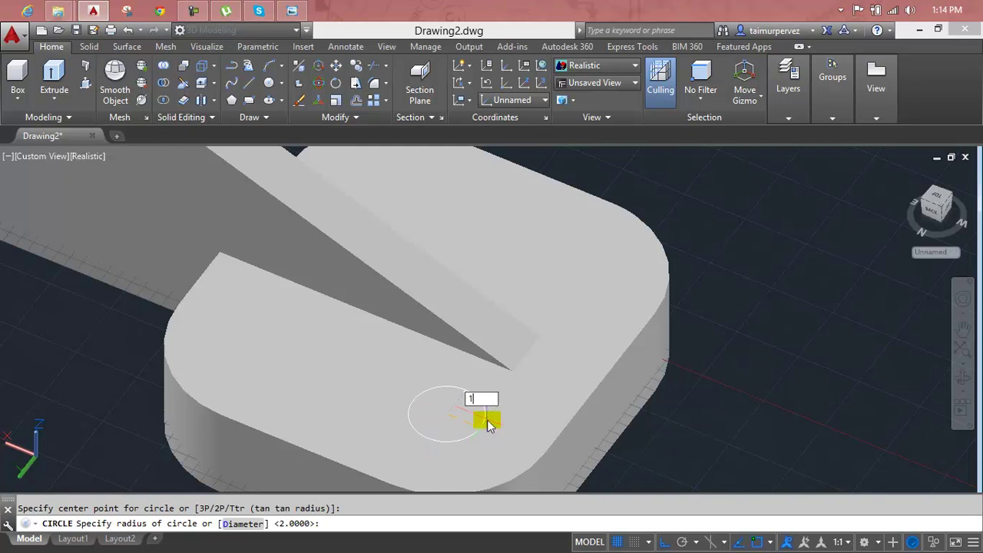
{"action": "key", "text": "Return"}
{"action": "scroll", "coordinate": [484, 407], "scroll_direction": "down", "scroll_amount": 2}
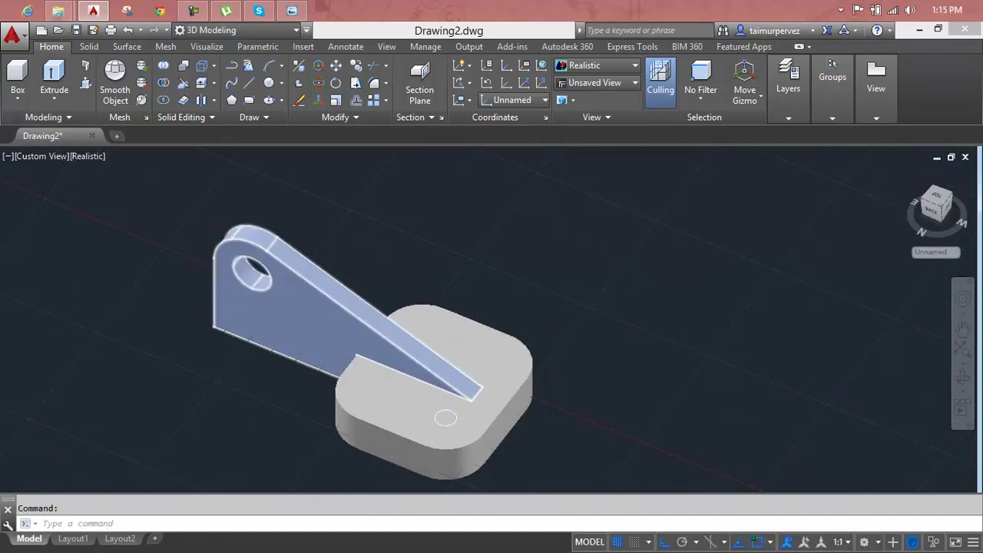
{"action": "scroll", "coordinate": [476, 388], "scroll_direction": "up", "scroll_amount": 3}
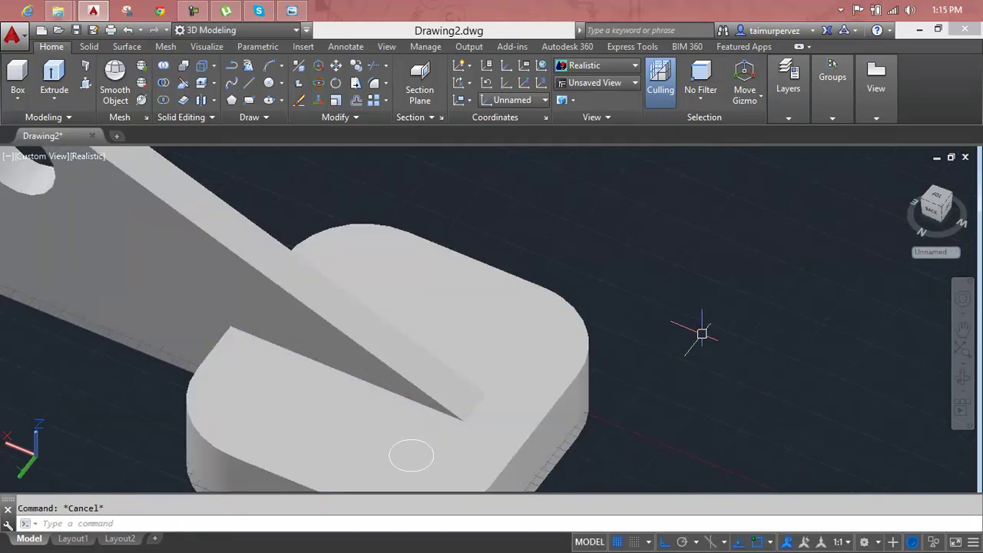
{"action": "type", "text": "C"}
Step: Draw the second radius-1 hole circle on the base top
{"action": "key", "text": "Return"}
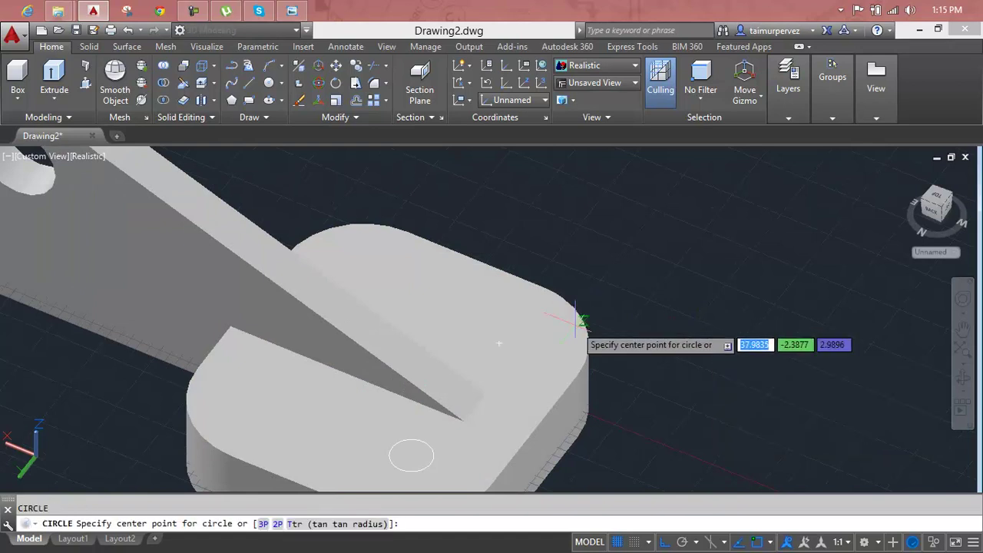
{"action": "left_click", "coordinate": [500, 343]}
{"action": "type", "text": "1"}
{"action": "key", "text": "Return"}
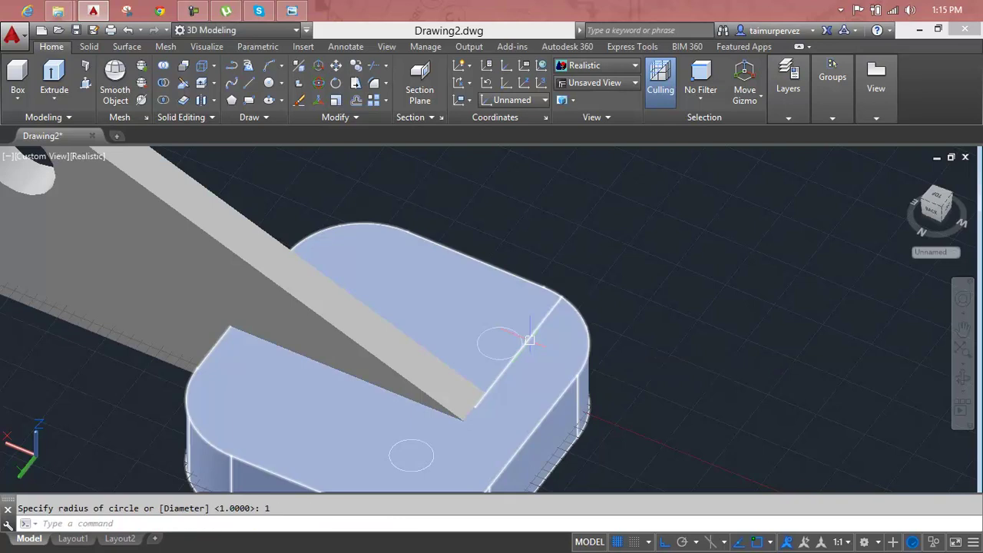
{"action": "scroll", "coordinate": [527, 341], "scroll_direction": "down", "scroll_amount": 2}
{"action": "key", "text": "Escape"}
{"action": "scroll", "coordinate": [635, 323], "scroll_direction": "down", "scroll_amount": 2}
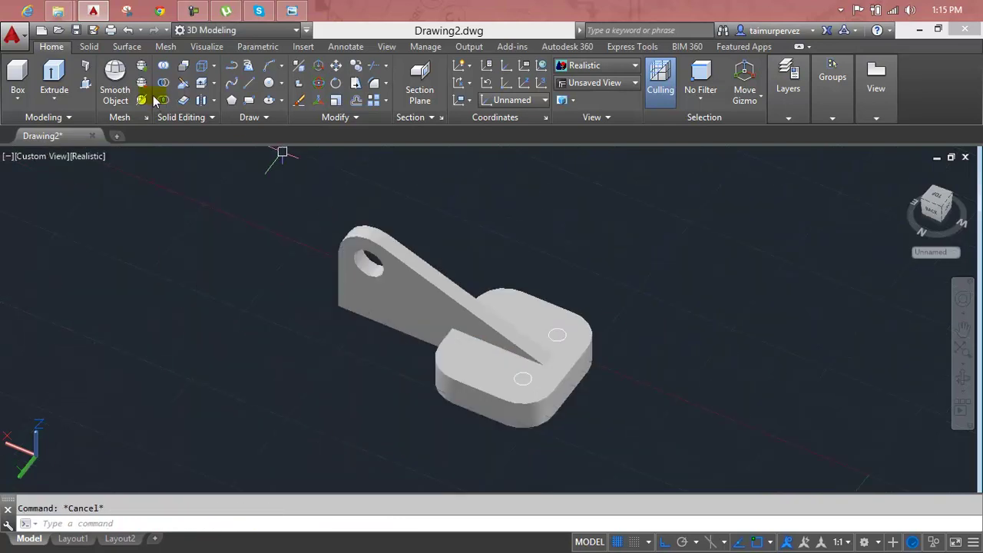
{"action": "left_click", "coordinate": [85, 83]}
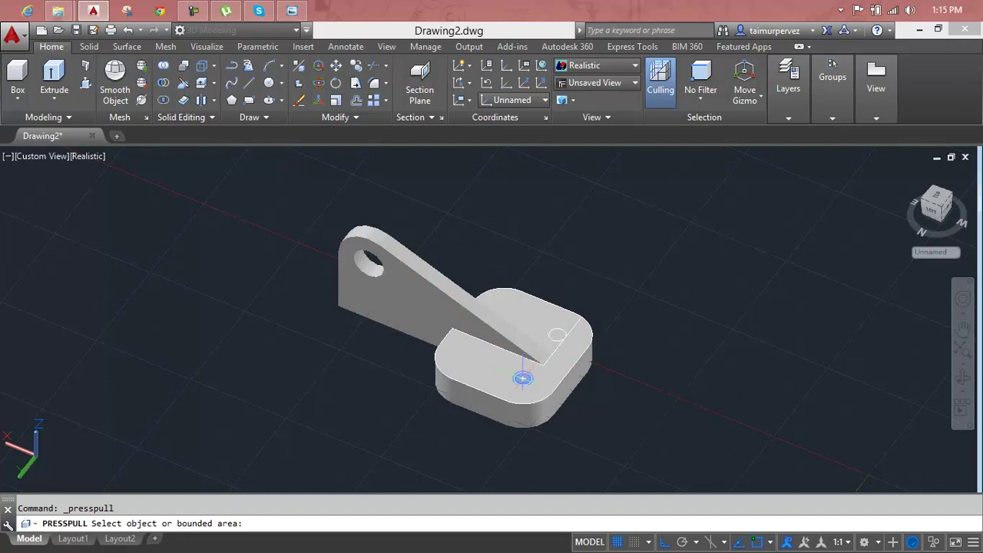
Step: Press-pull the front and rear circles down through the base block to cut two mounting holes
{"action": "left_click", "coordinate": [522, 377]}
{"action": "middle_click_drag", "start_coordinate": [523, 375], "coordinate": [529, 327]}
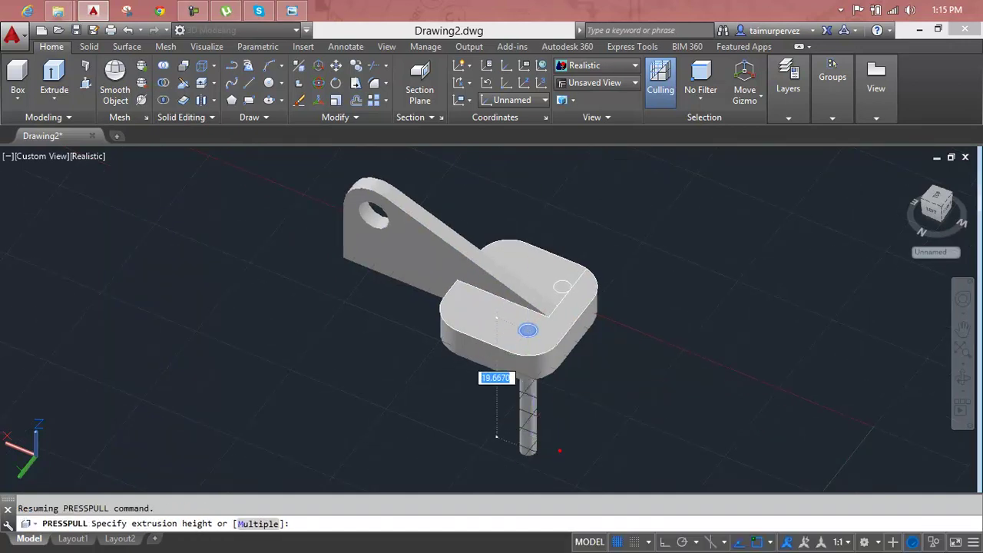
{"action": "left_click", "coordinate": [560, 451]}
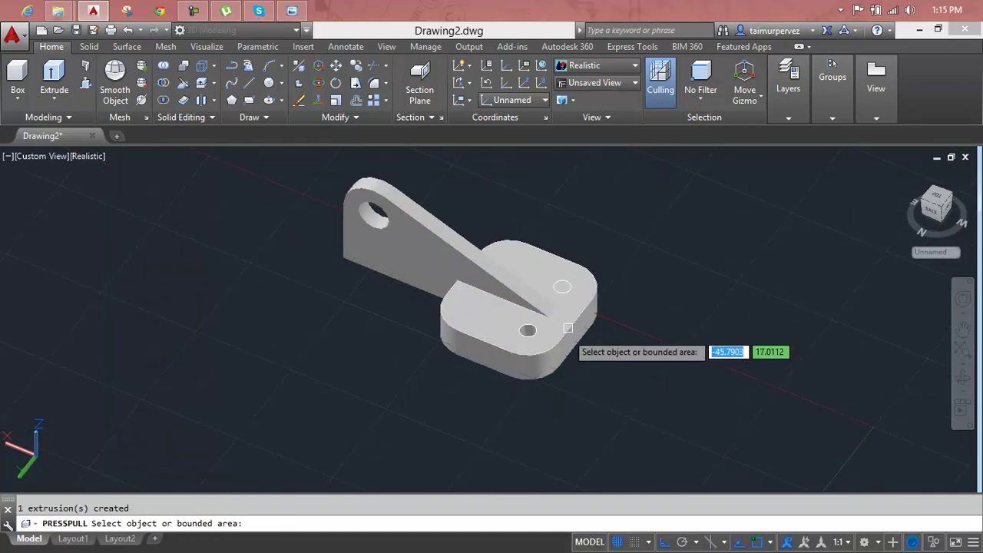
{"action": "left_click", "coordinate": [564, 287]}
{"action": "left_click", "coordinate": [581, 403]}
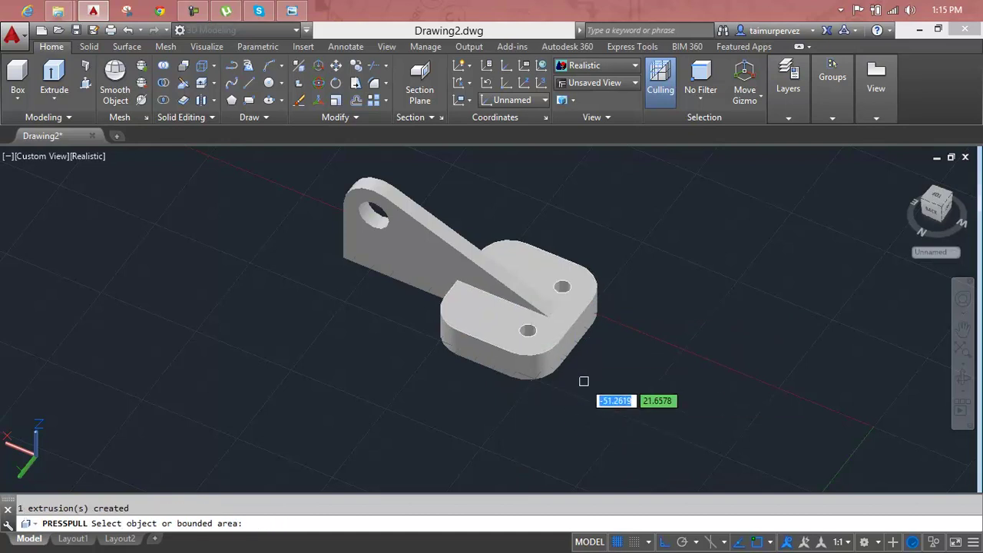
{"action": "key", "text": "Return"}
{"action": "mouse_move", "coordinate": [588, 378]}
{"action": "middle_mouse_down", "text": "shift"}
{"action": "mouse_move", "coordinate": [562, 352]}
{"action": "mouse_move", "coordinate": [561, 368]}
{"action": "mouse_move", "coordinate": [507, 379]}
{"action": "middle_mouse_up", "text": "shift"}
{"action": "scroll", "coordinate": [538, 369], "scroll_direction": "up", "scroll_amount": 3}
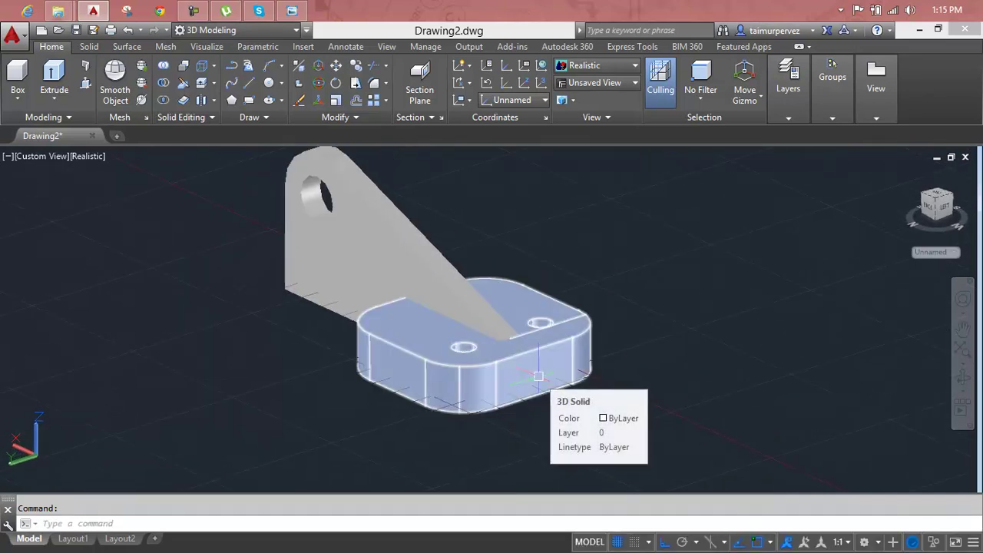